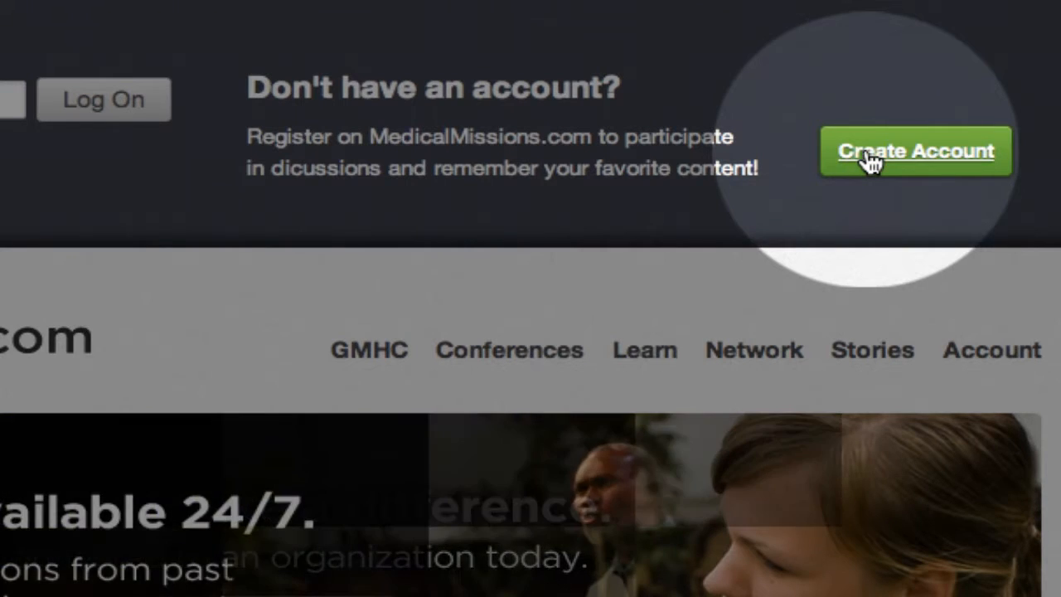
Open the new account registration form and go to its General Information section.
{"action": "left_click", "coordinate": [866, 160]}
{"action": "scroll", "coordinate": [528, 332], "scroll_direction": "down", "scroll_amount": 2}
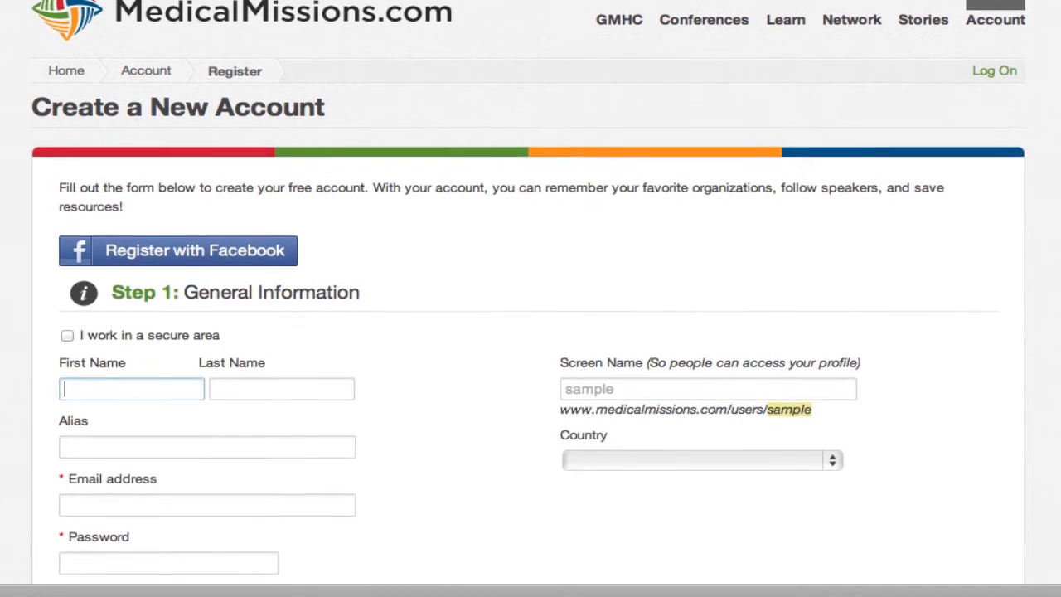
{"action": "scroll", "coordinate": [529, 332], "scroll_direction": "down", "scroll_amount": 2}
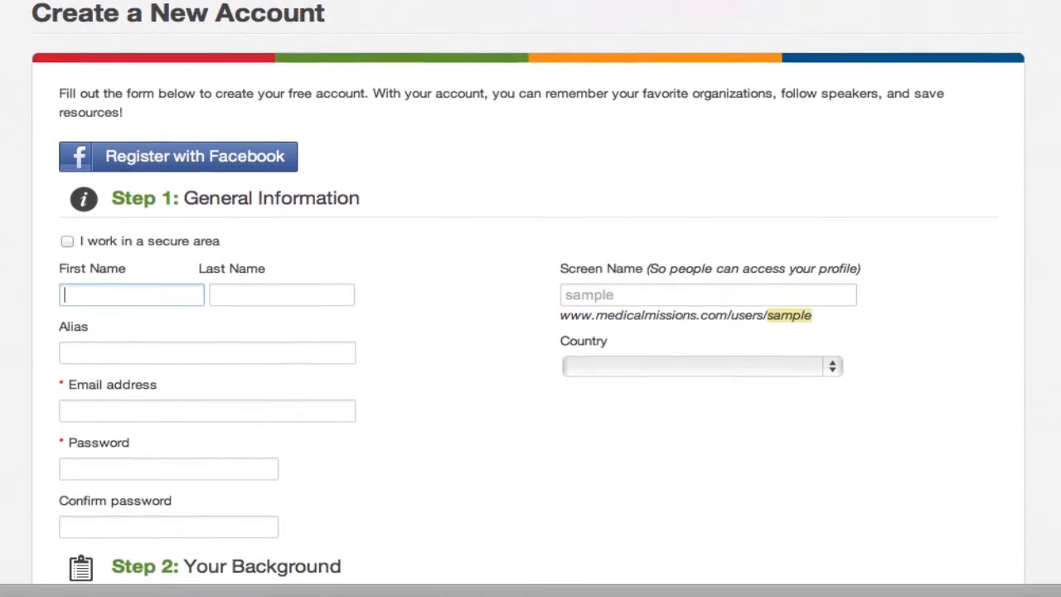
{"action": "scroll", "coordinate": [528, 332], "scroll_direction": "down", "scroll_amount": 2}
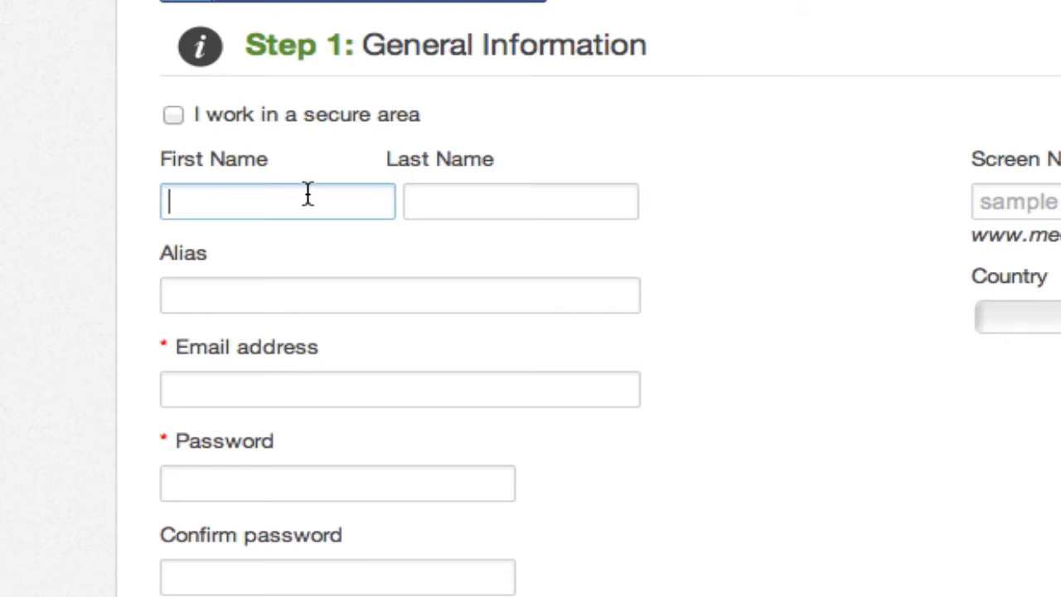
Fill in the registrant's first name, last name and alias.
{"action": "type", "text": "John"}
{"action": "left_click", "coordinate": [520, 202]}
{"action": "type", "text": "Doe"}
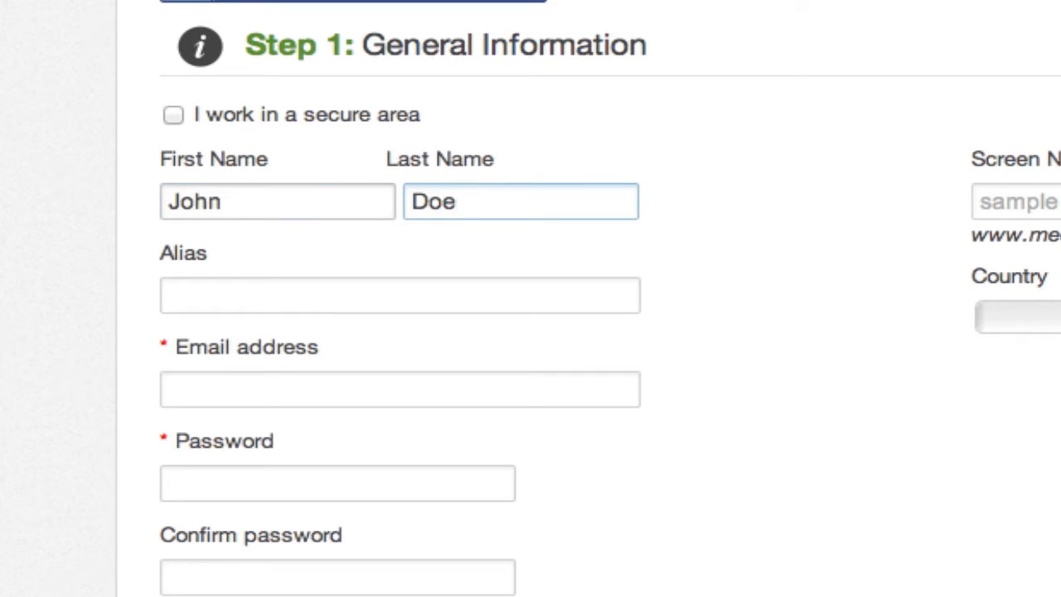
{"action": "left_click", "coordinate": [400, 296]}
{"action": "type", "text": "Jonn"}
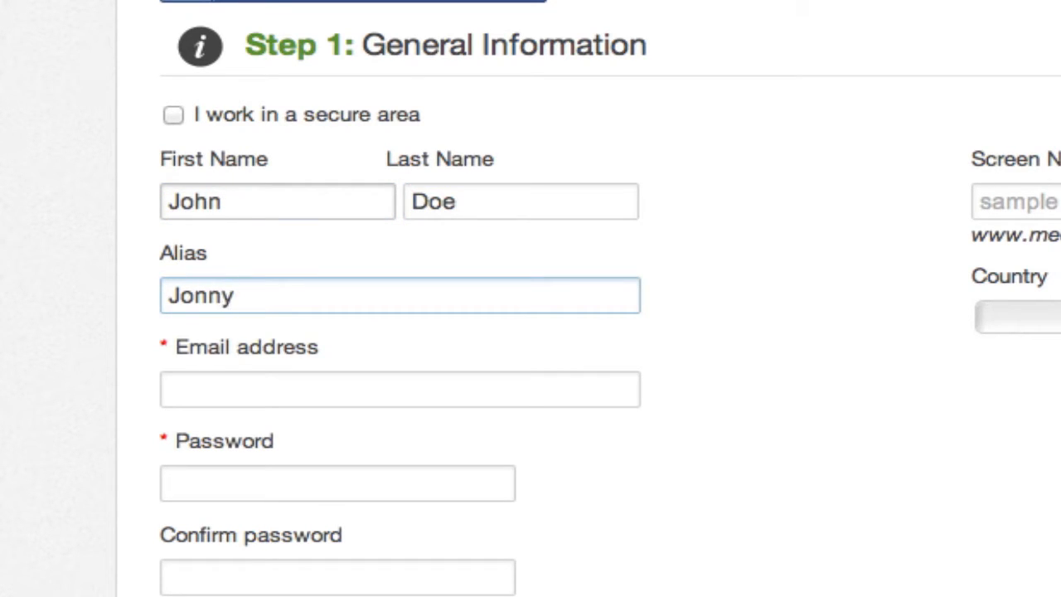
{"action": "type", "text": "y"}
Enter the registrant's email address, then the account password and its confirmation.
{"action": "key", "text": "Tab"}
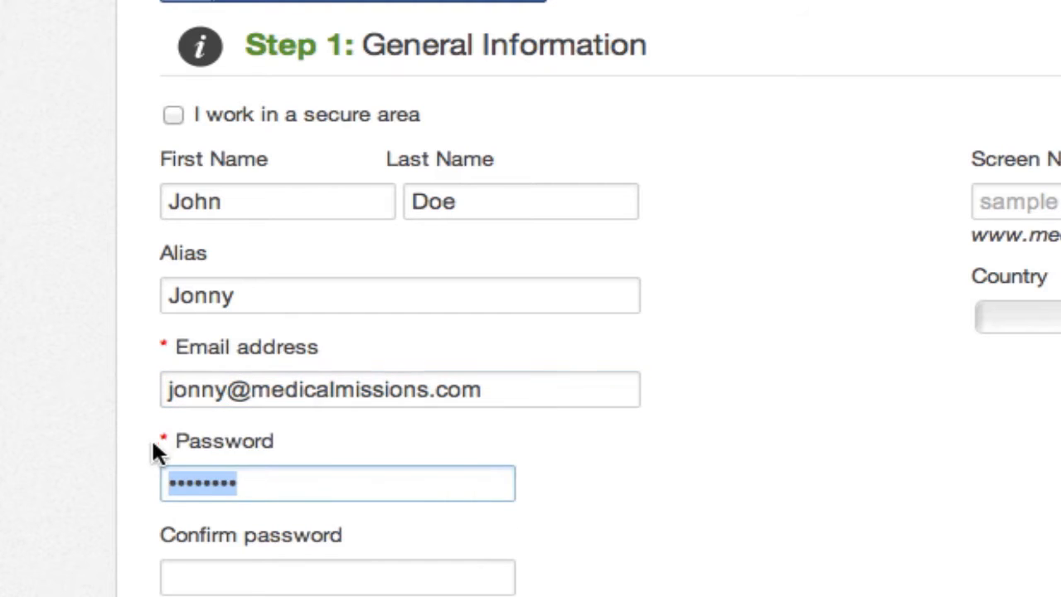
{"action": "left_click", "coordinate": [247, 579]}
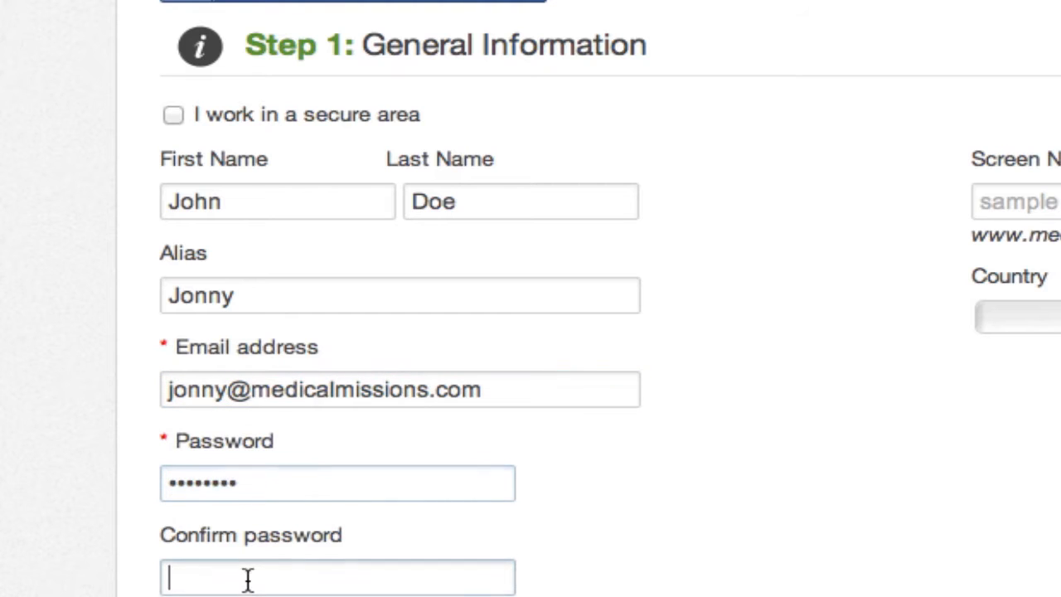
{"action": "type", "text": "••"}
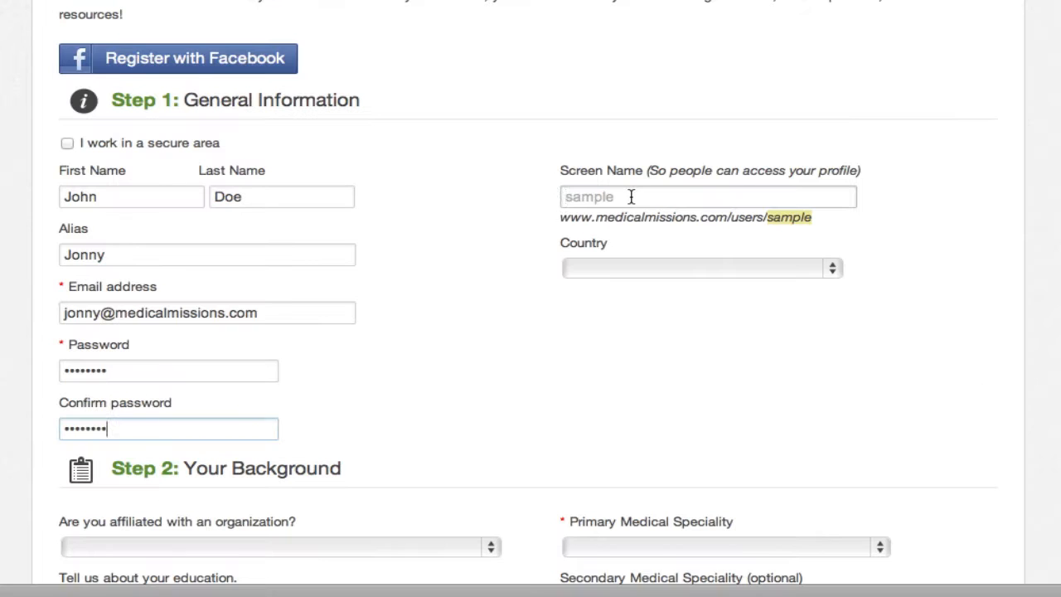
Enter the registrant's screen name and select United States as the country.
{"action": "left_click", "coordinate": [1048, 201]}
{"action": "type", "text": "John"}
{"action": "left_click", "coordinate": [636, 268]}
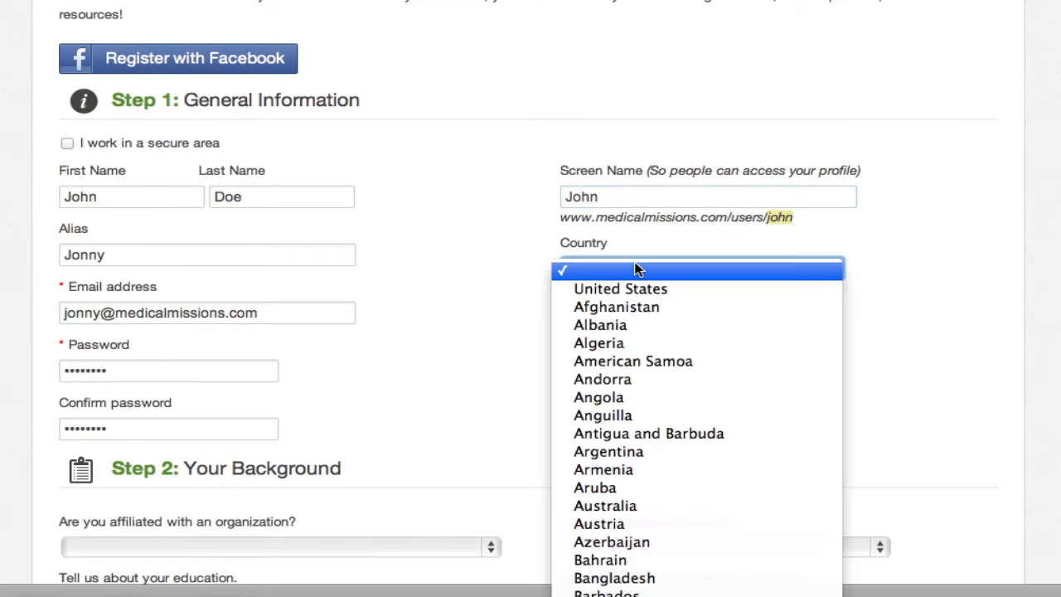
{"action": "left_click", "coordinate": [635, 290]}
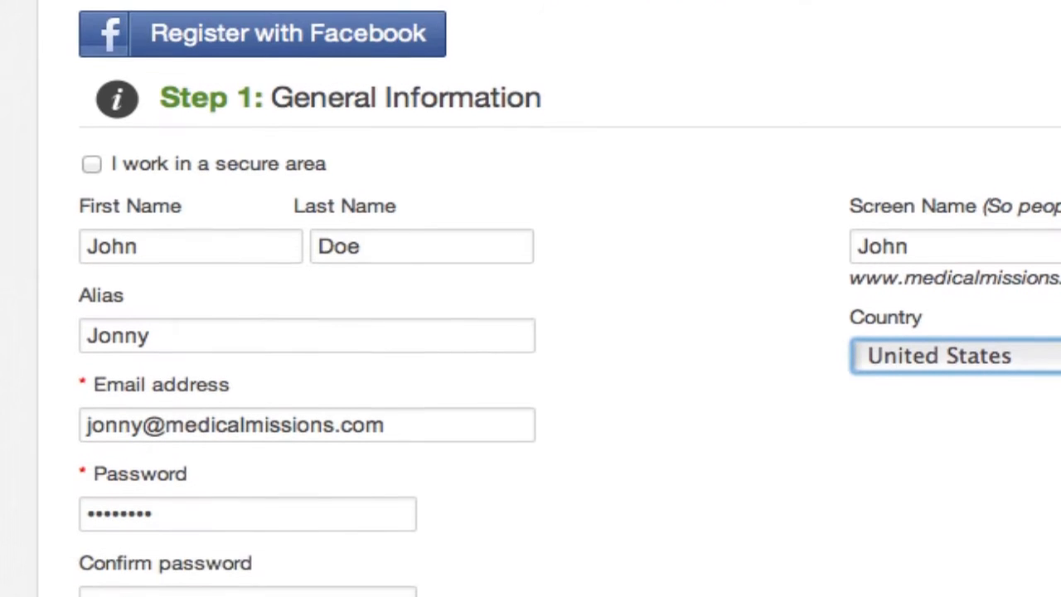
Mark the registrant as working in a secure area.
{"action": "left_click", "coordinate": [91, 80]}
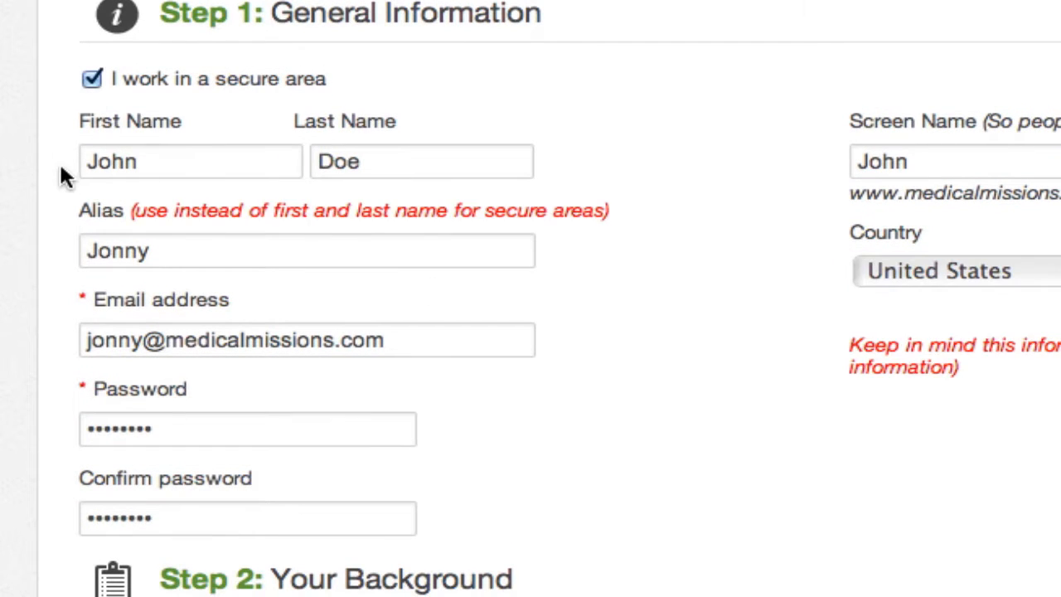
{"action": "scroll", "coordinate": [46, 124], "scroll_direction": "down", "scroll_amount": 2}
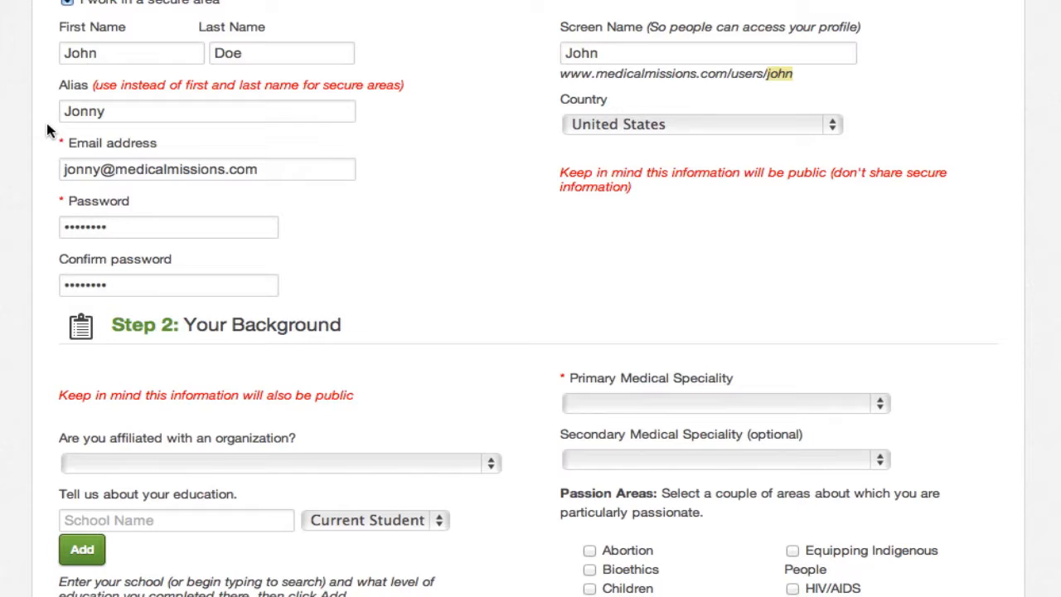
{"action": "scroll", "coordinate": [47, 130], "scroll_direction": "down", "scroll_amount": 1}
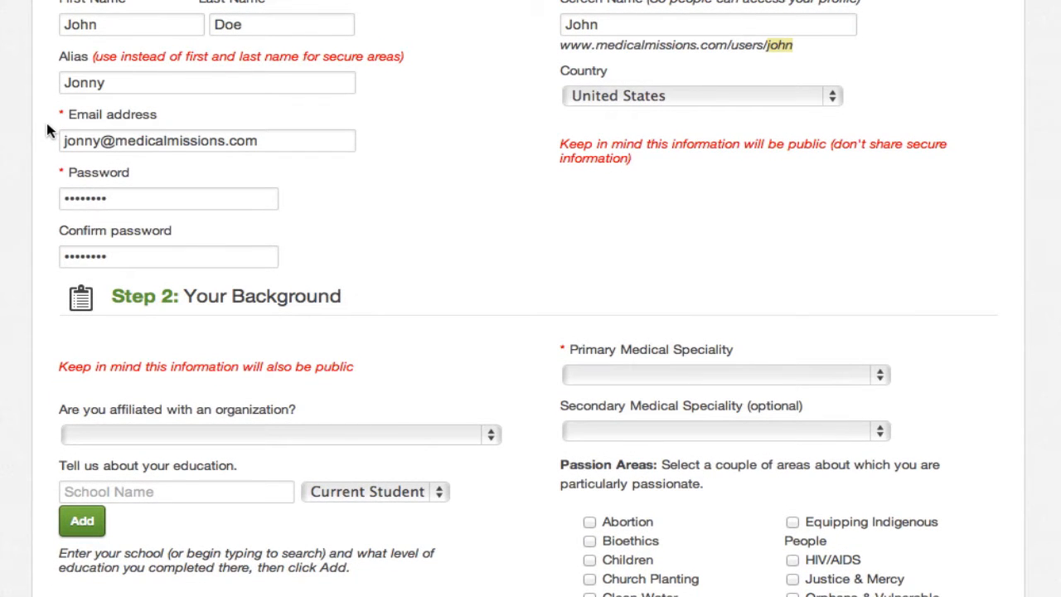
Select Mi2 as the affiliated organization in the Your Background section.
{"action": "scroll", "coordinate": [47, 130], "scroll_direction": "down", "scroll_amount": 6}
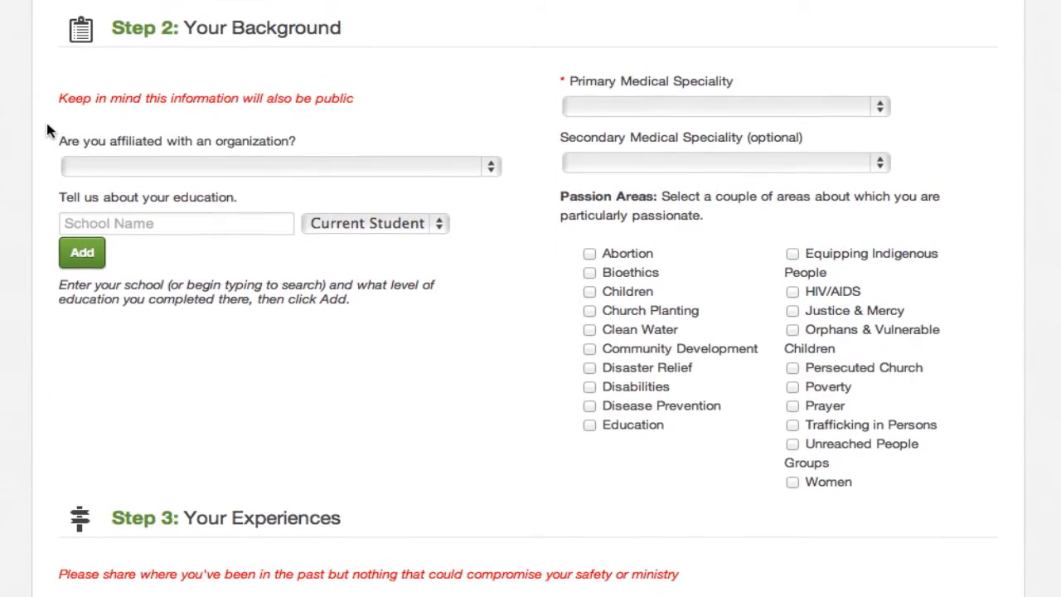
{"action": "scroll", "coordinate": [47, 131], "scroll_direction": "down", "scroll_amount": 1}
{"action": "left_click", "coordinate": [106, 158]}
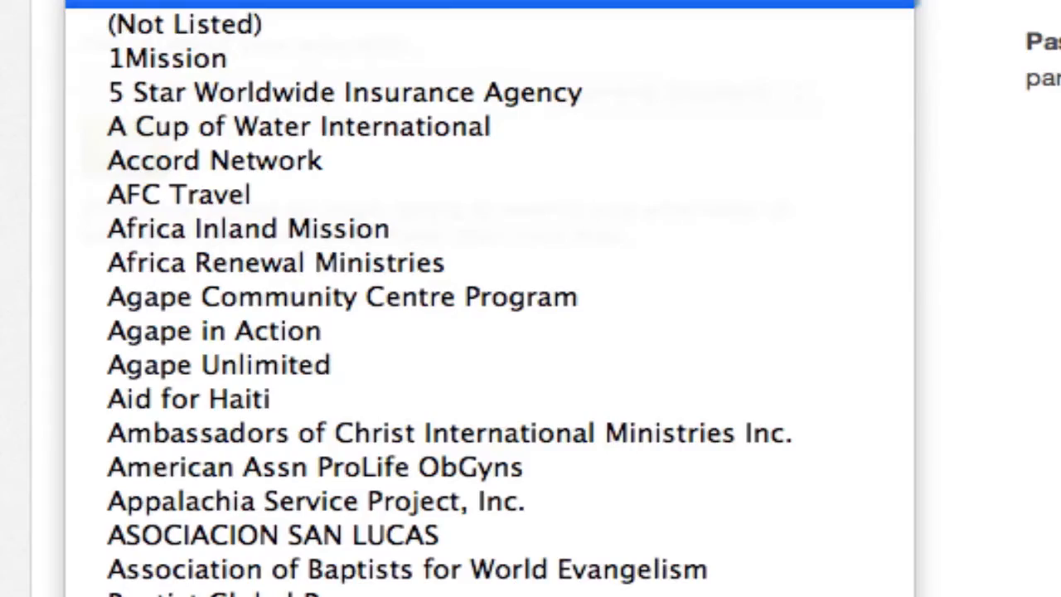
{"action": "scroll", "coordinate": [219, 350], "scroll_direction": "down", "scroll_amount": 2}
{"action": "scroll", "coordinate": [383, 436], "scroll_direction": "down", "scroll_amount": 20}
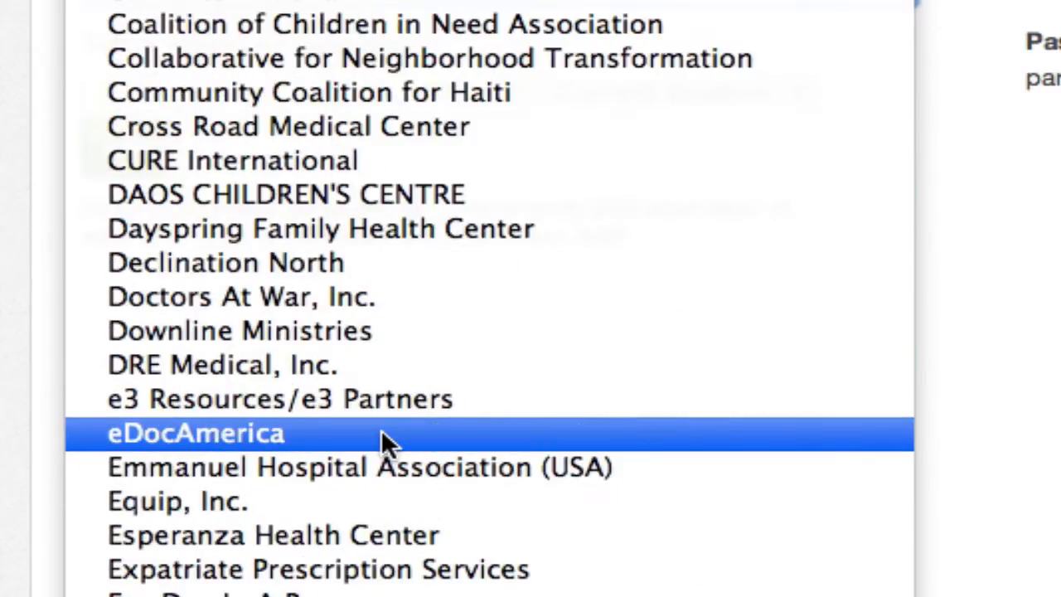
{"action": "scroll", "coordinate": [383, 436], "scroll_direction": "down", "scroll_amount": 15}
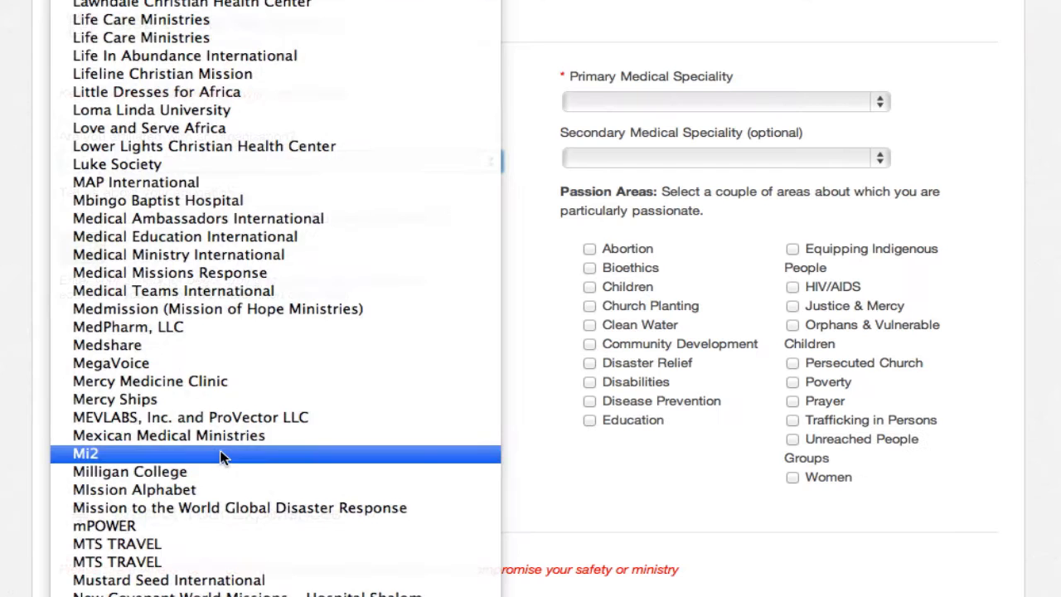
{"action": "left_click", "coordinate": [298, 535]}
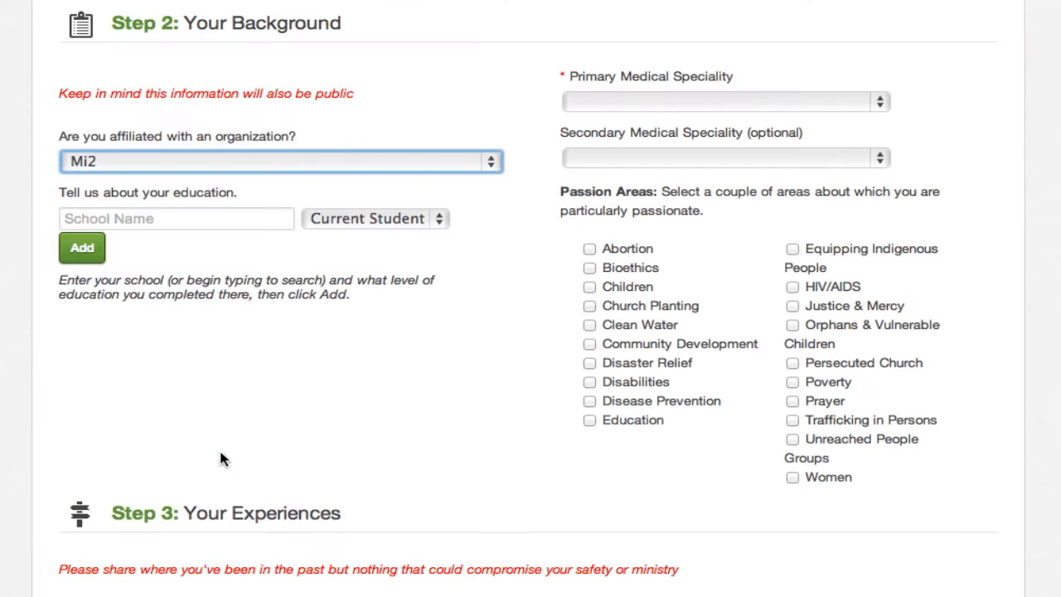
Add Milligan to the education list with the level Undergraduate.
{"action": "left_click", "coordinate": [146, 218]}
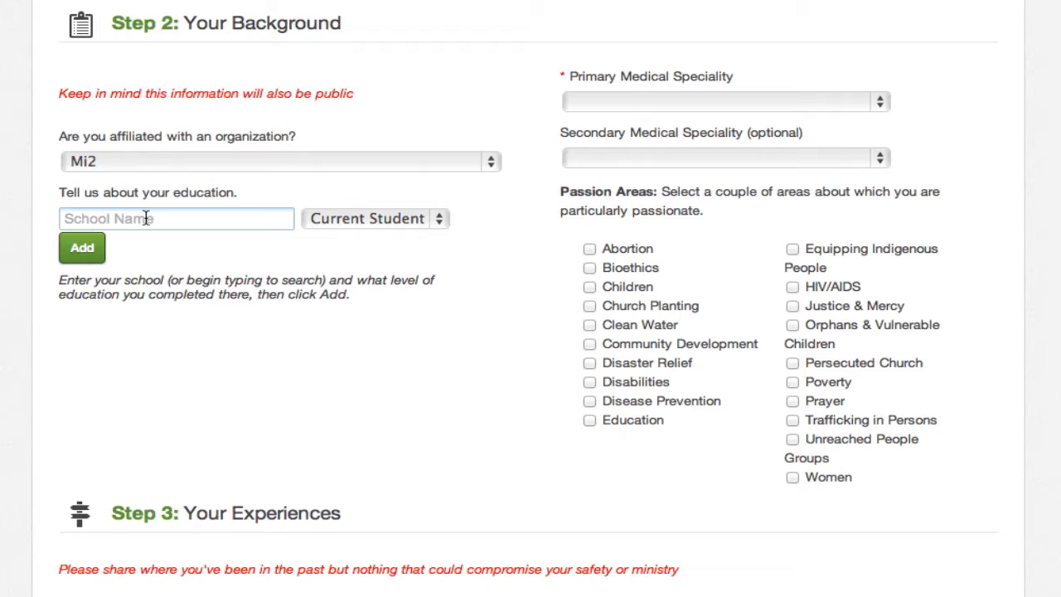
{"action": "type", "text": "Milligan"}
{"action": "left_click", "coordinate": [386, 219]}
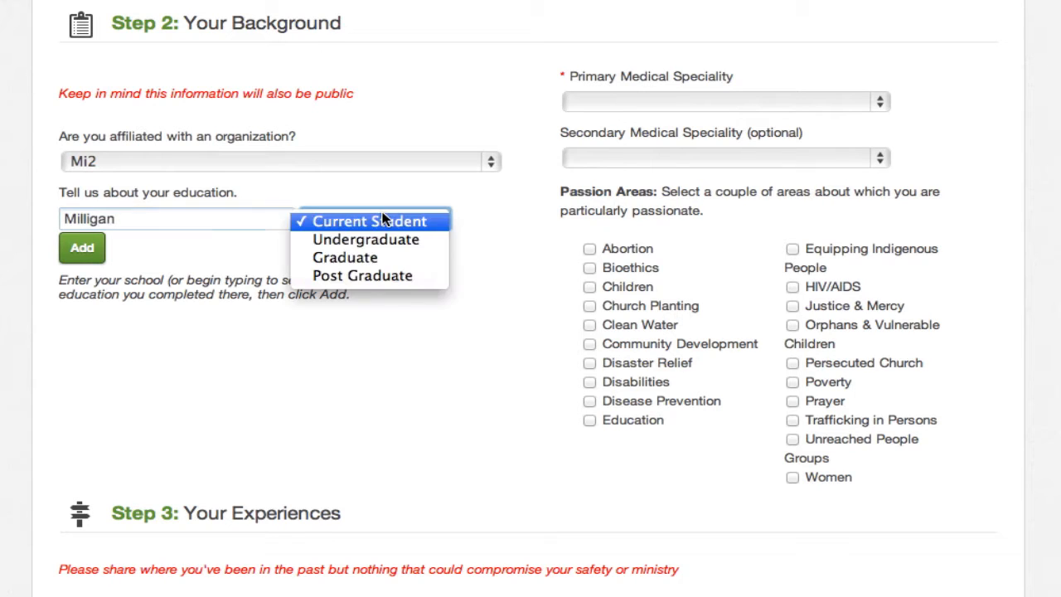
{"action": "left_click", "coordinate": [383, 239]}
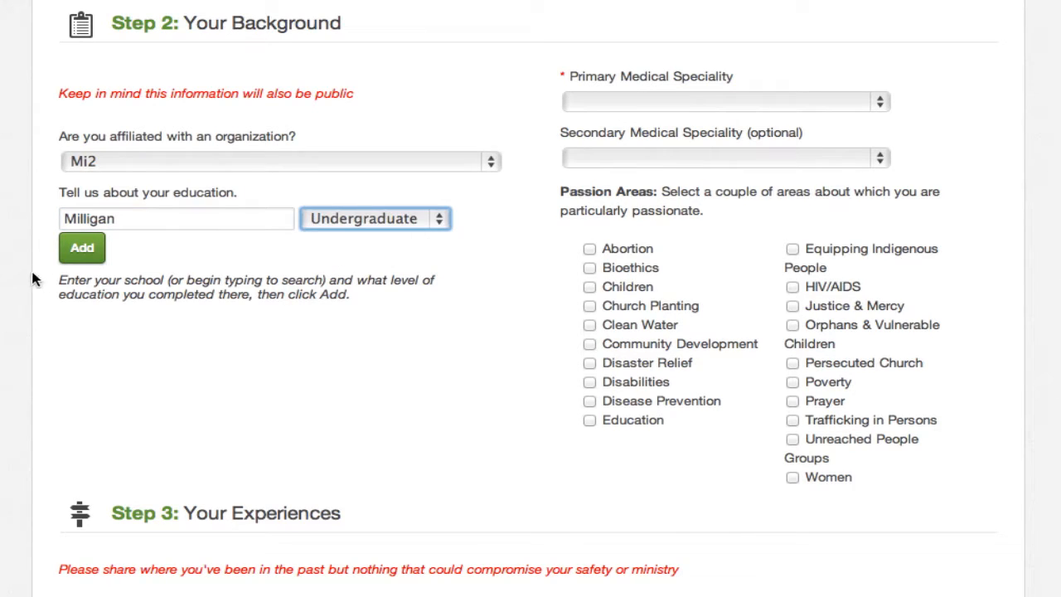
{"action": "left_click", "coordinate": [80, 251]}
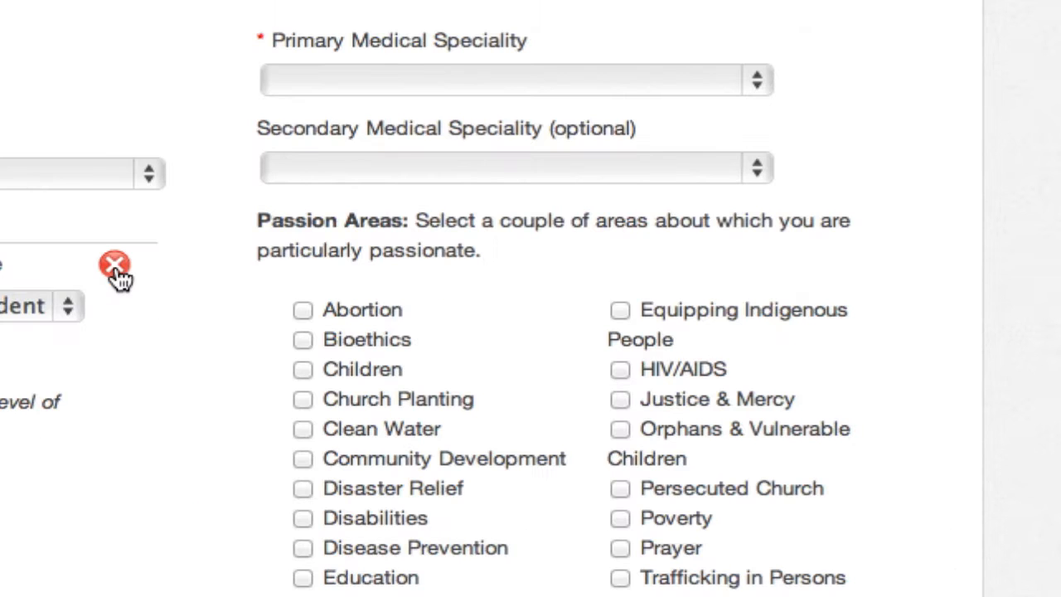
Set the primary medical speciality to Associate Degree and Diploma Nurses.
{"action": "left_click", "coordinate": [633, 97]}
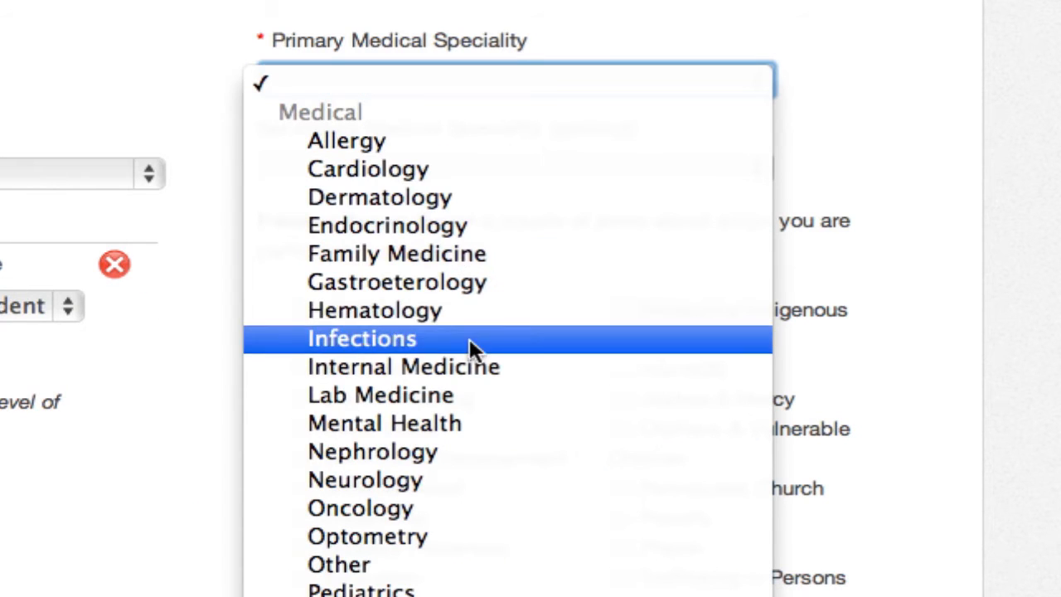
{"action": "scroll", "coordinate": [461, 365], "scroll_direction": "down", "scroll_amount": 10}
{"action": "scroll", "coordinate": [447, 531], "scroll_direction": "down", "scroll_amount": 5}
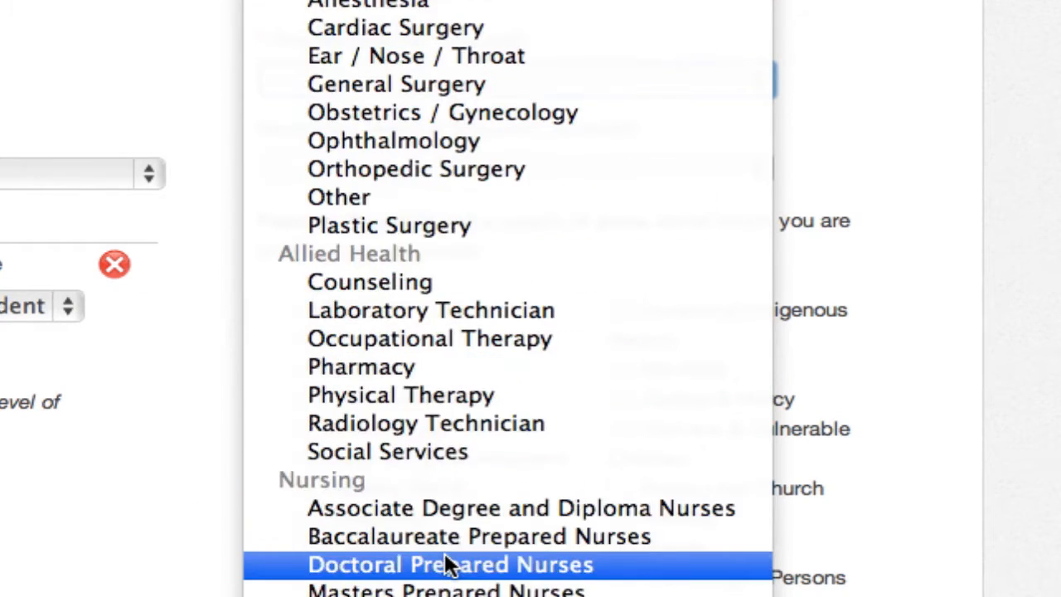
{"action": "left_click", "coordinate": [449, 507]}
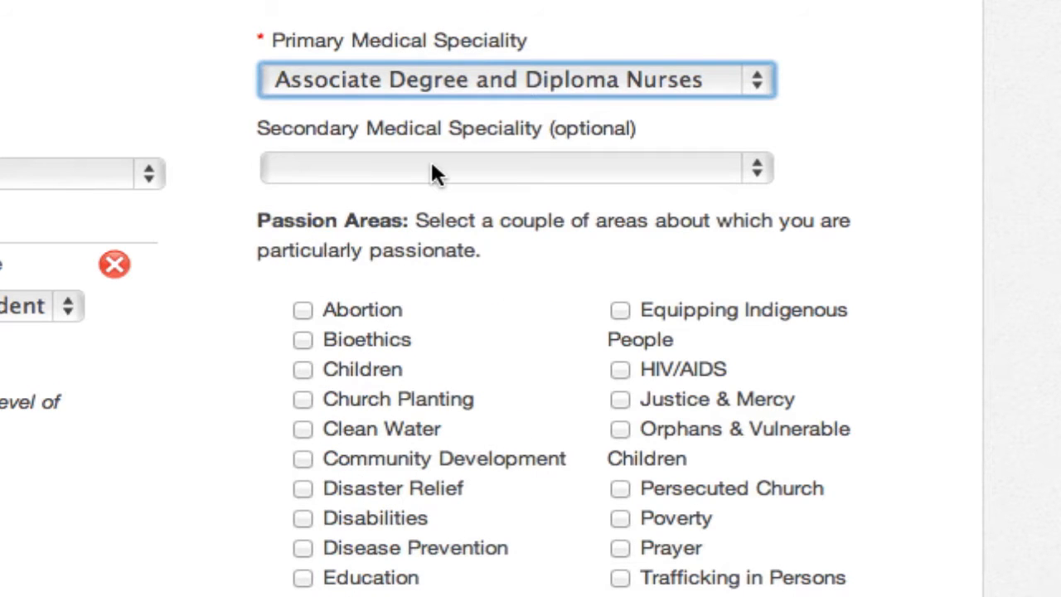
Set the secondary medical speciality to Allergy and select Children, HIV/AIDS and Poverty as passion areas.
{"action": "left_click", "coordinate": [432, 170]}
{"action": "left_click", "coordinate": [431, 231]}
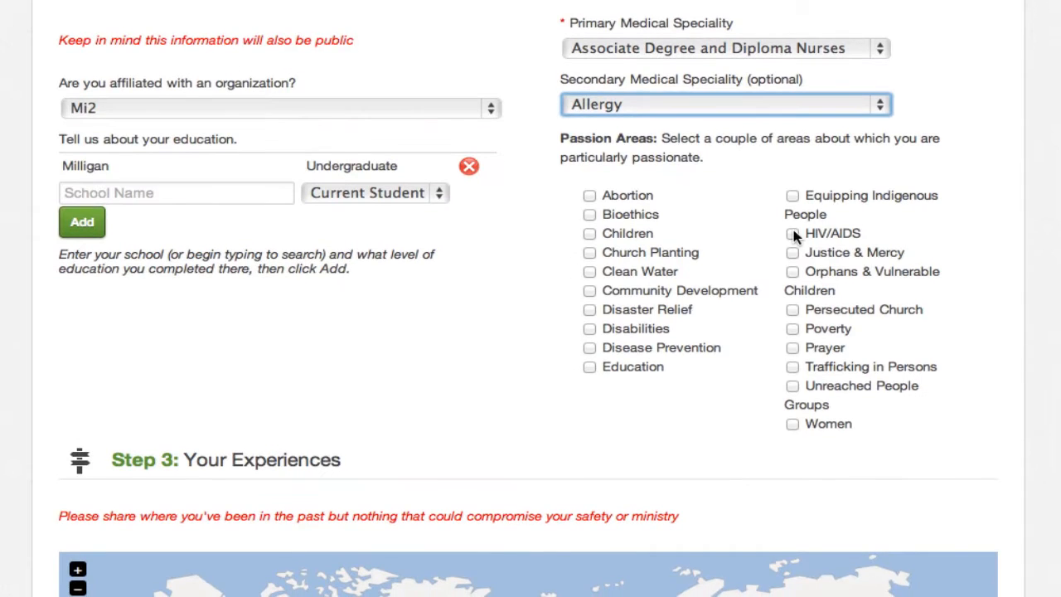
{"action": "left_click", "coordinate": [620, 336]}
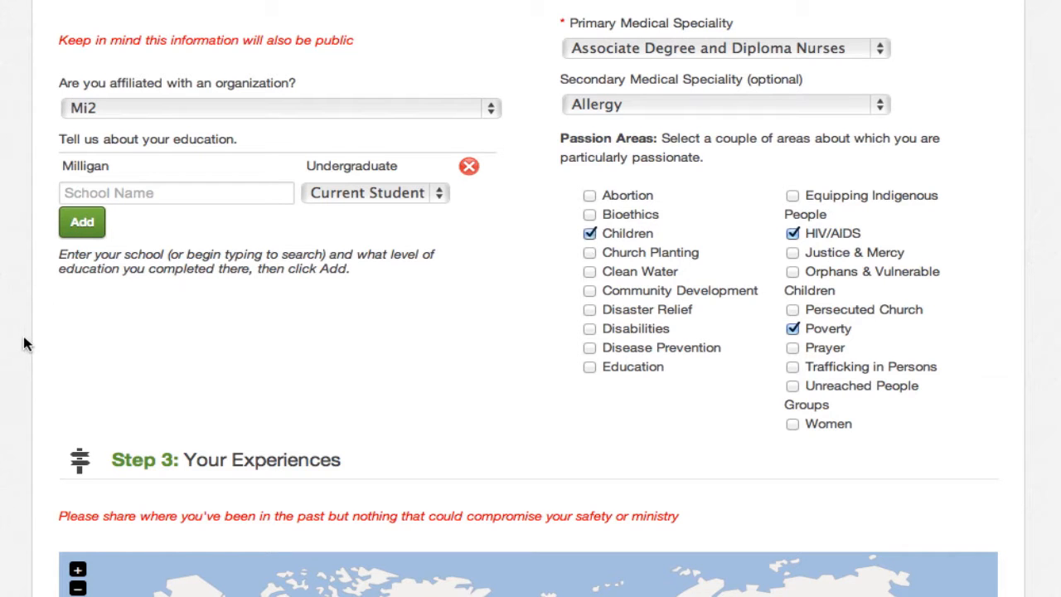
Mark Kenya on the world map in the Your Experiences section and save its entry.
{"action": "scroll", "coordinate": [24, 342], "scroll_direction": "down", "scroll_amount": 10}
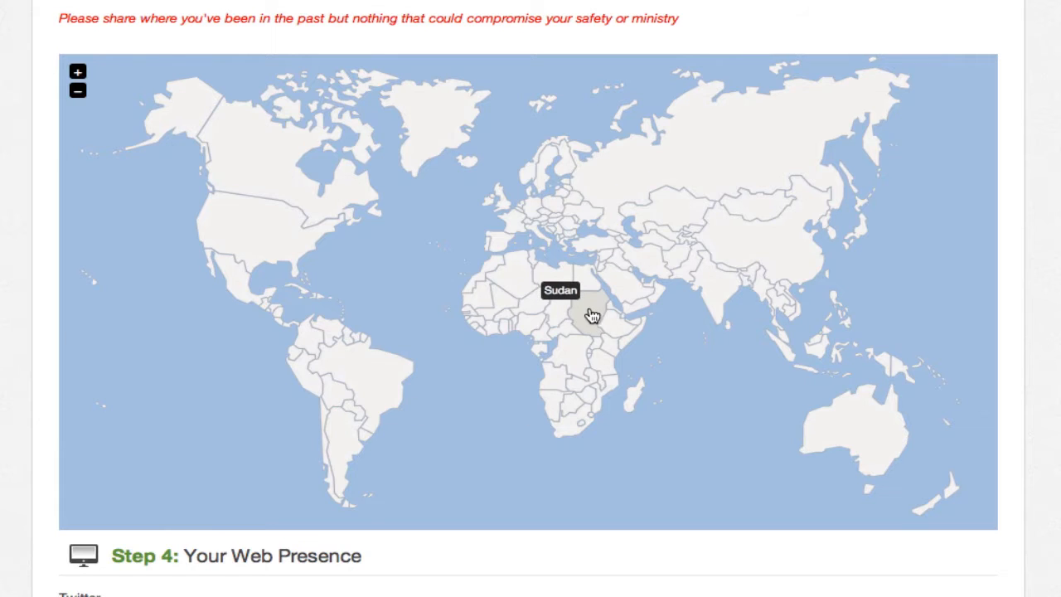
{"action": "left_click", "coordinate": [608, 348]}
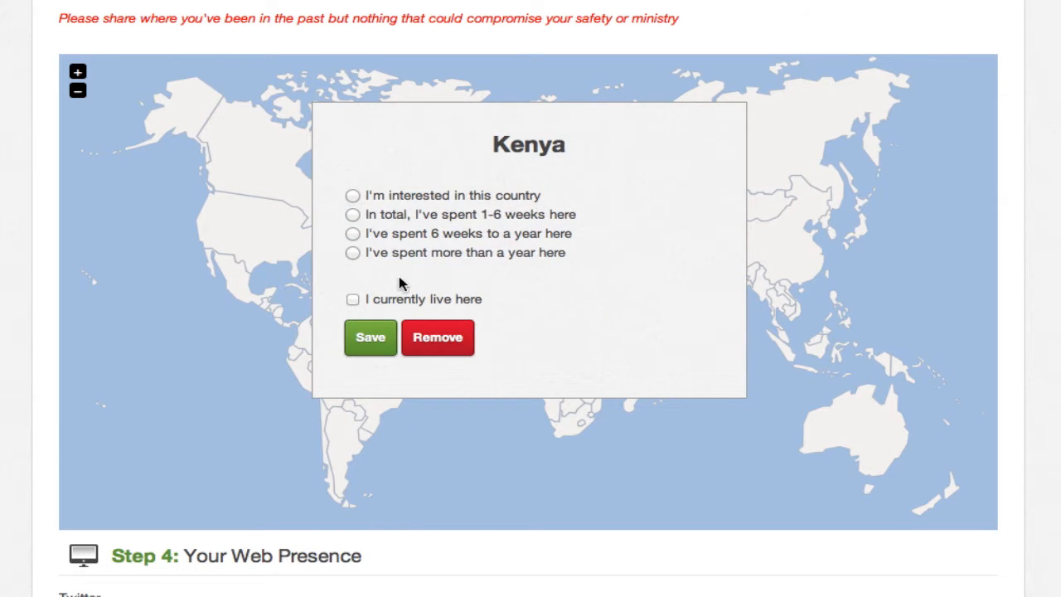
{"action": "left_click", "coordinate": [372, 338]}
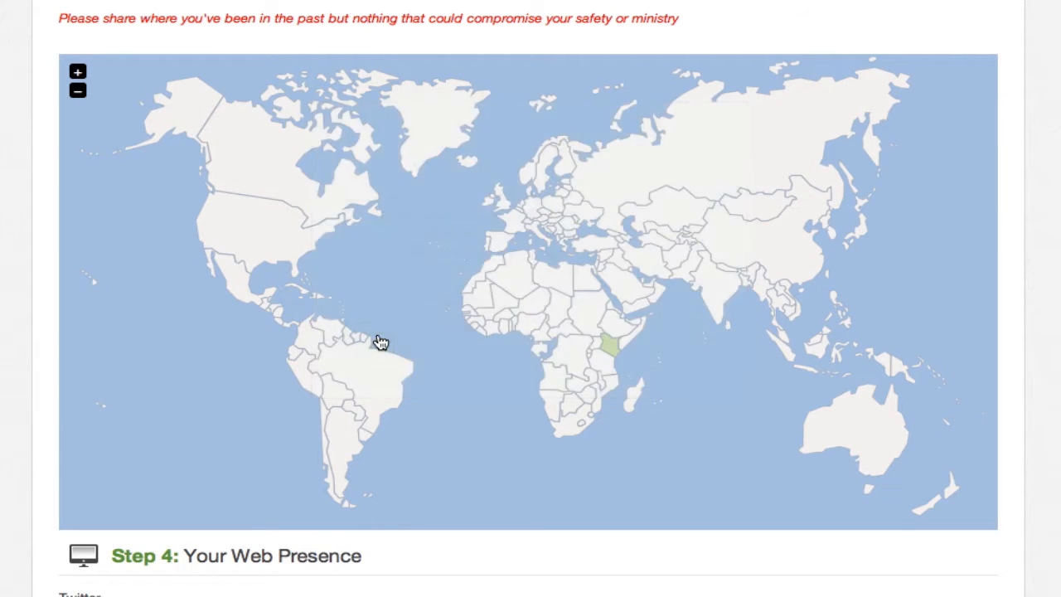
Record South Africa on the experience map as a country currently lived in and save the entry.
{"action": "left_click", "coordinate": [567, 432]}
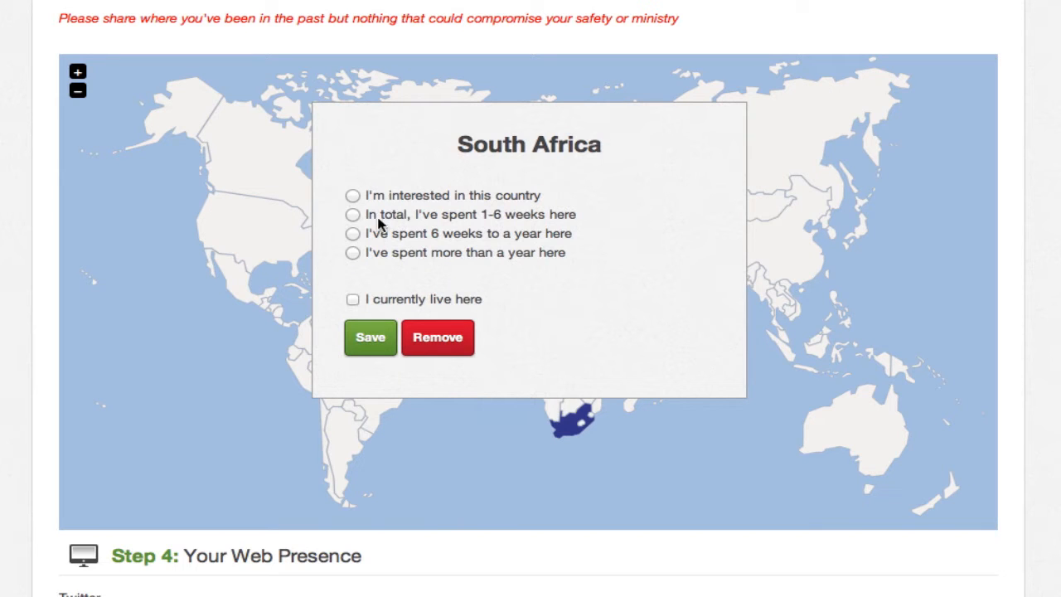
{"action": "left_click", "coordinate": [353, 300]}
{"action": "left_click", "coordinate": [374, 342]}
Record having spent more than a year in Brazil on the experience map and save the entry.
{"action": "left_click", "coordinate": [380, 387]}
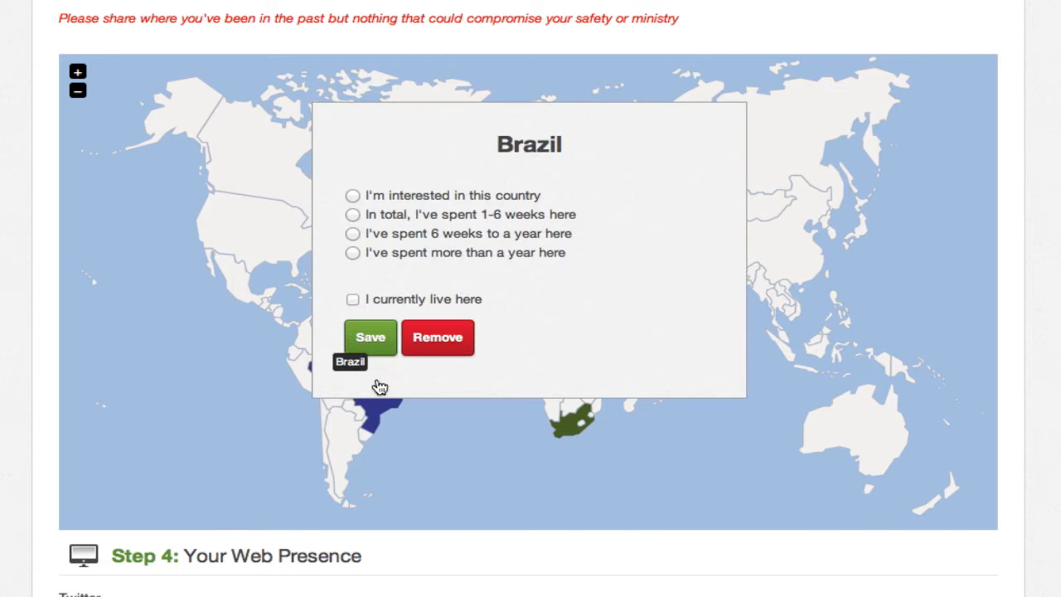
{"action": "left_click", "coordinate": [353, 253]}
{"action": "left_click", "coordinate": [368, 337]}
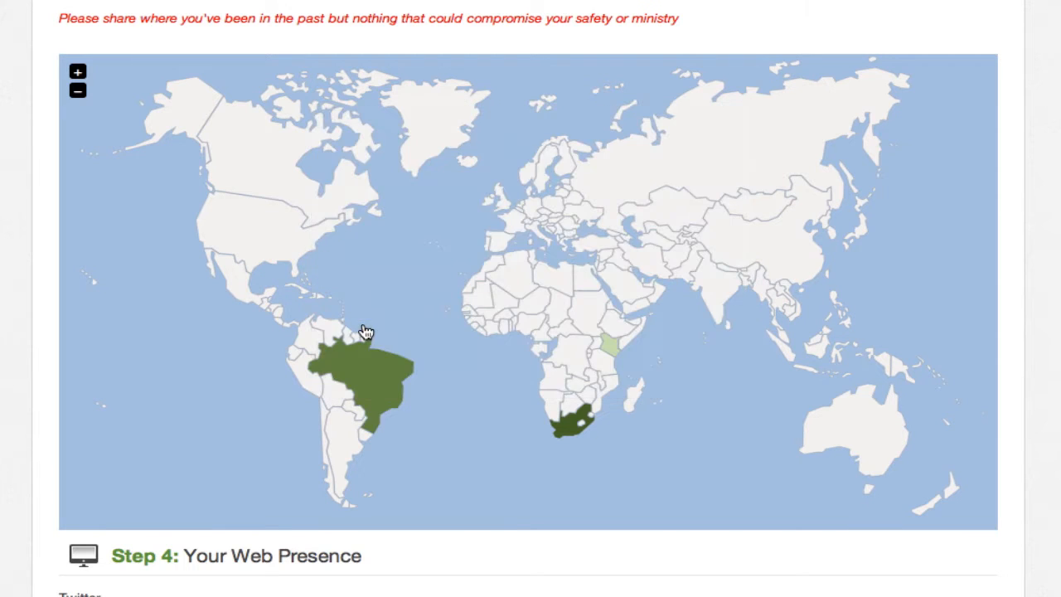
Record the United States of America as currently lived in with more than a year spent there, and save the entry.
{"action": "left_click", "coordinate": [286, 252]}
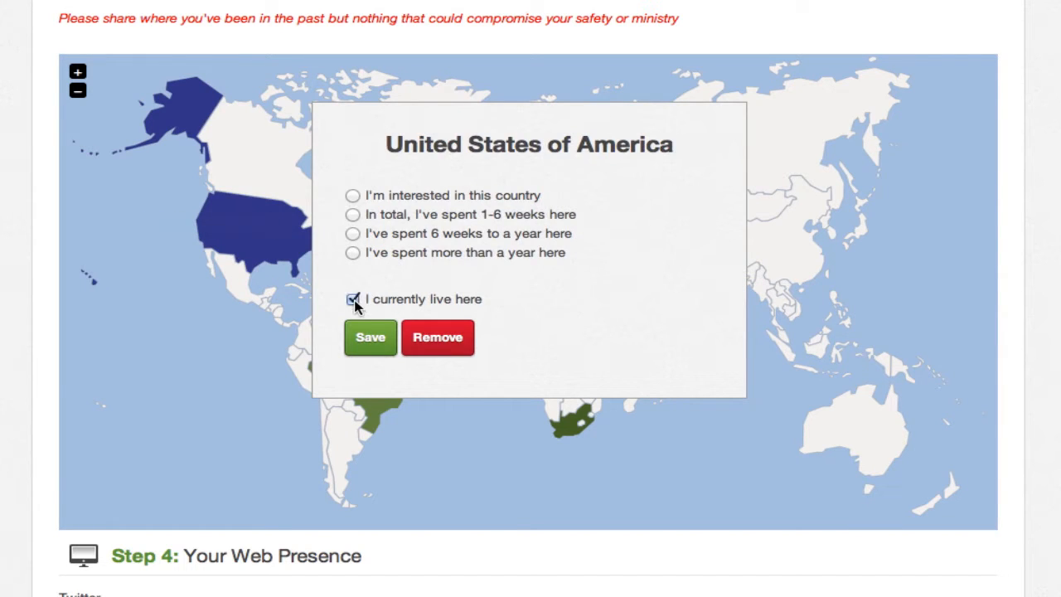
{"action": "left_click", "coordinate": [352, 253]}
{"action": "left_click", "coordinate": [369, 338]}
Record having spent 6 weeks to a year in Australia on the experience map and save the entry.
{"action": "left_click", "coordinate": [853, 423]}
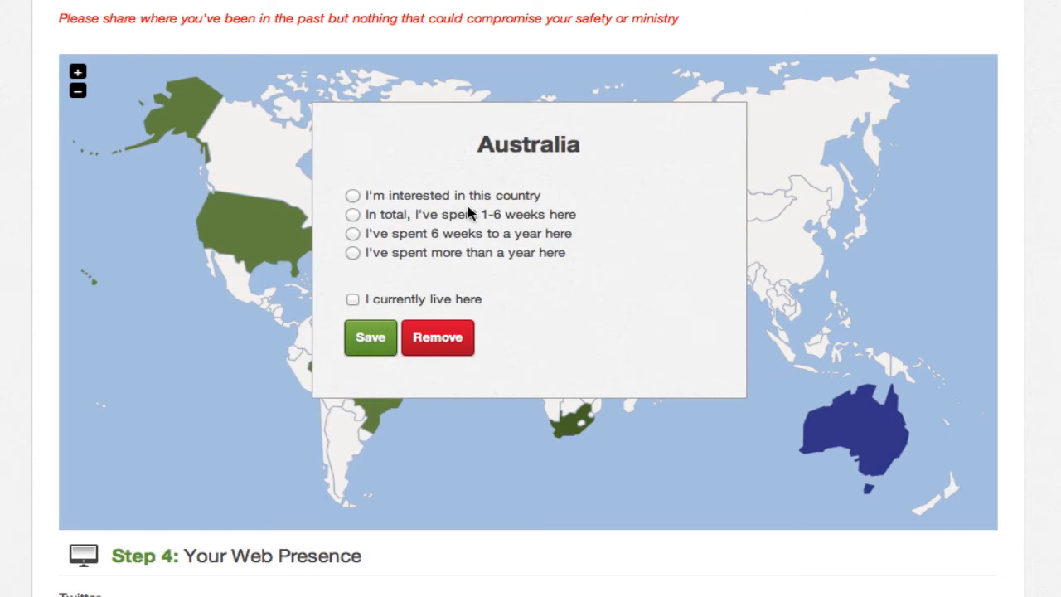
{"action": "left_click", "coordinate": [352, 233]}
{"action": "left_click", "coordinate": [373, 338]}
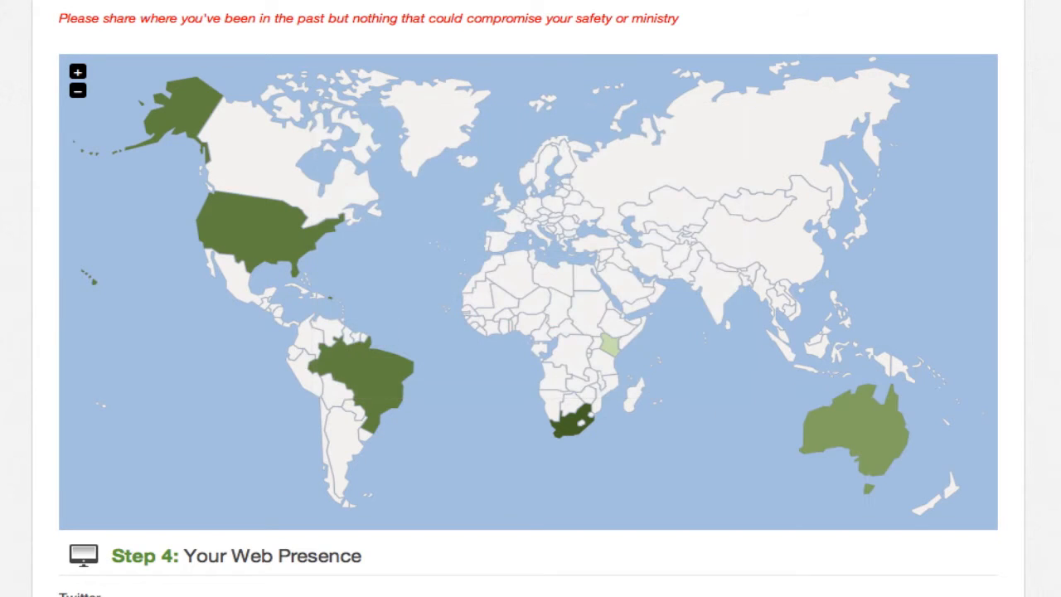
{"action": "scroll", "coordinate": [247, 160], "scroll_direction": "down", "scroll_amount": 6}
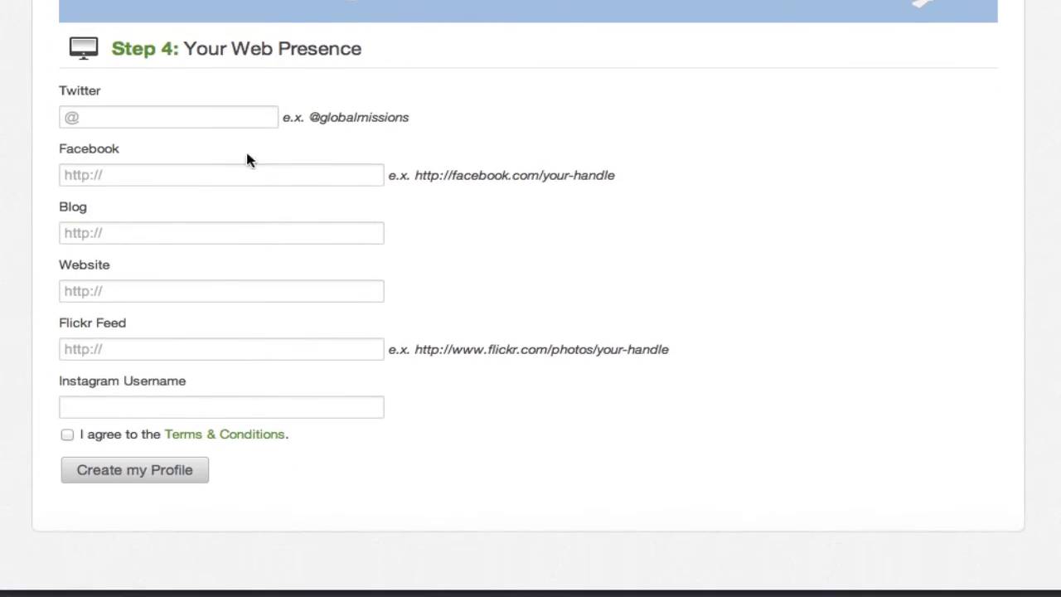
{"action": "type", "text": "@globalmissions"}
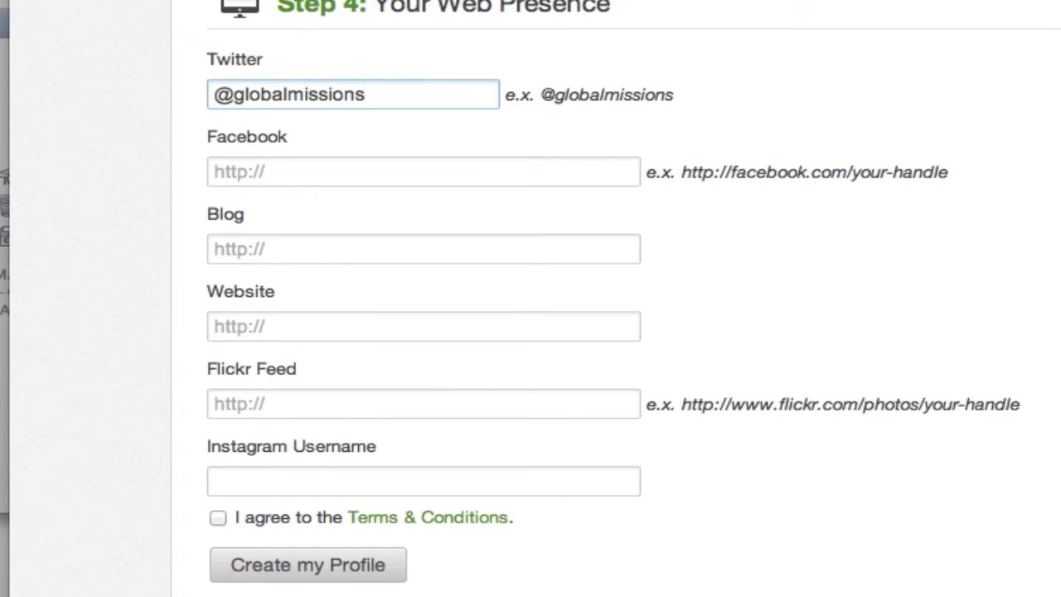
{"action": "key", "text": "Tab"}
{"action": "type", "text": "face"}
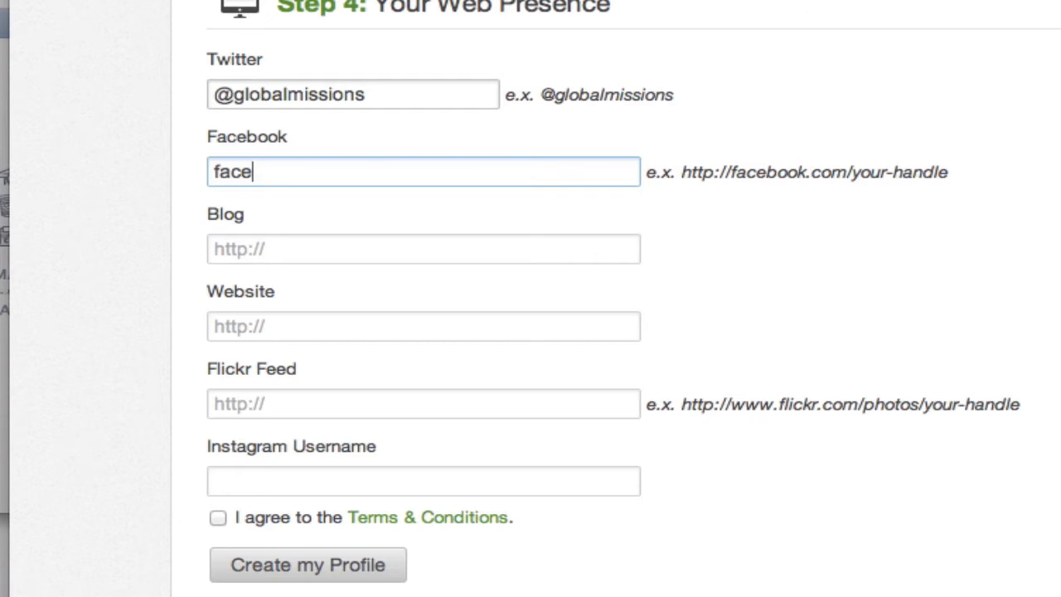
{"action": "type", "text": "book.com/johndoe"}
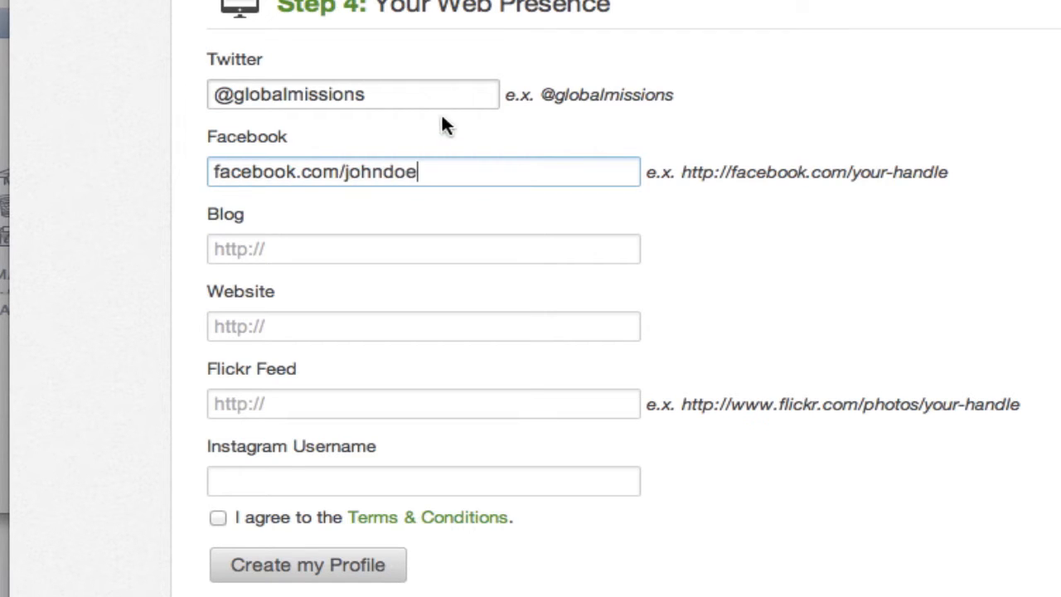
{"action": "key", "text": "Tab"}
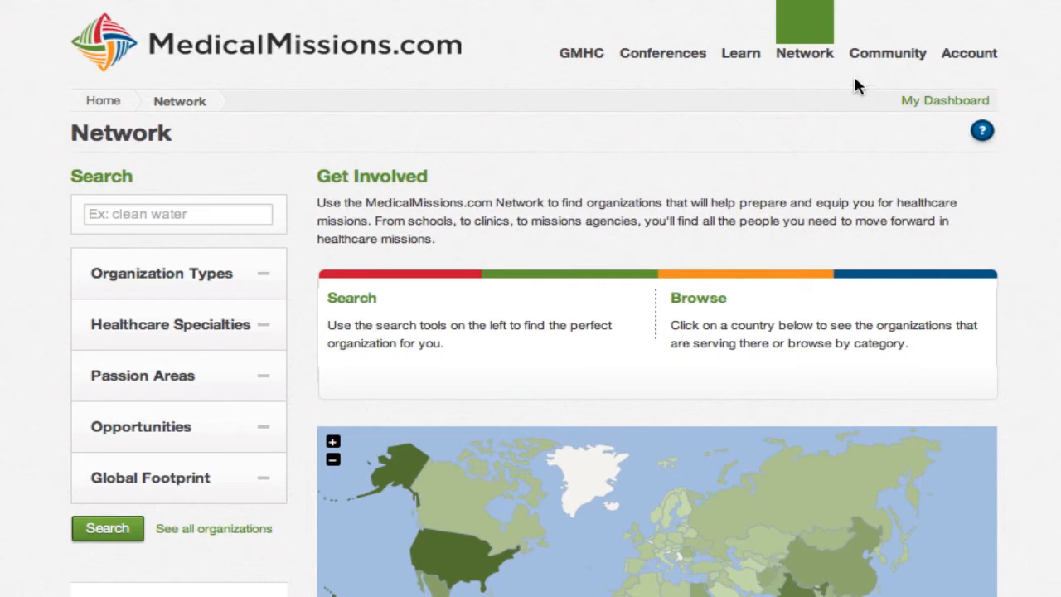
Open Kenya's page from the Directory of Countries and review its country info, stories, prayer requests and organizations.
{"action": "mouse_move", "coordinate": [825, 62]}
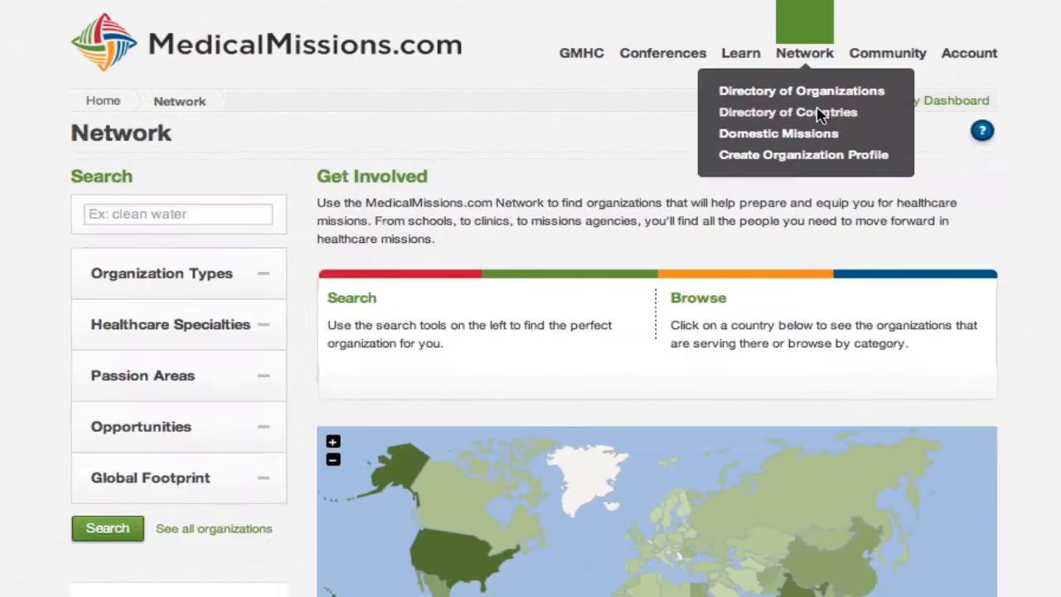
{"action": "left_click", "coordinate": [743, 189]}
{"action": "scroll", "coordinate": [57, 254], "scroll_direction": "down", "scroll_amount": 3}
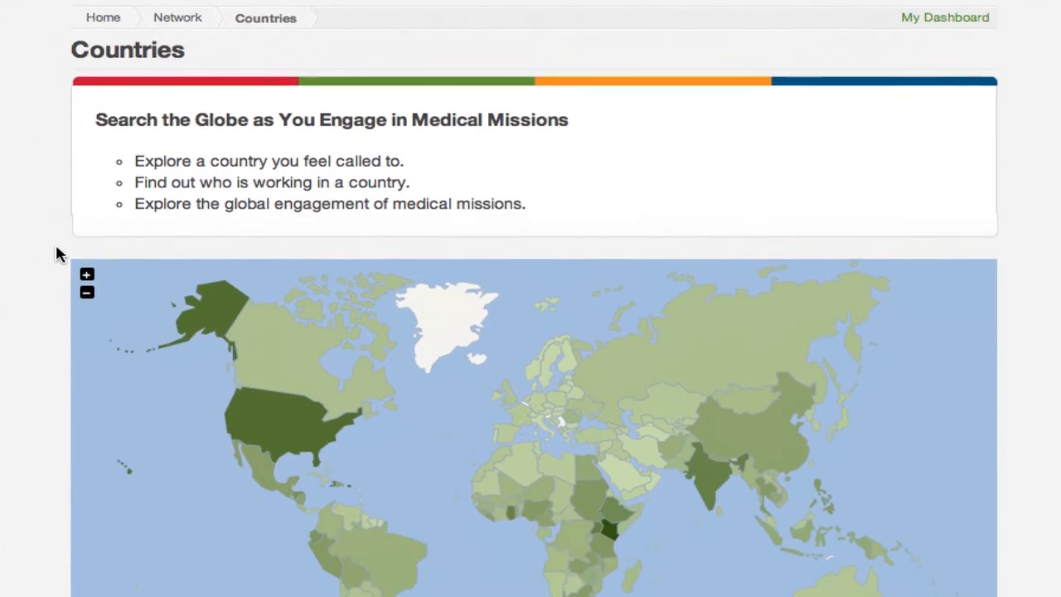
{"action": "scroll", "coordinate": [57, 253], "scroll_direction": "down", "scroll_amount": 5}
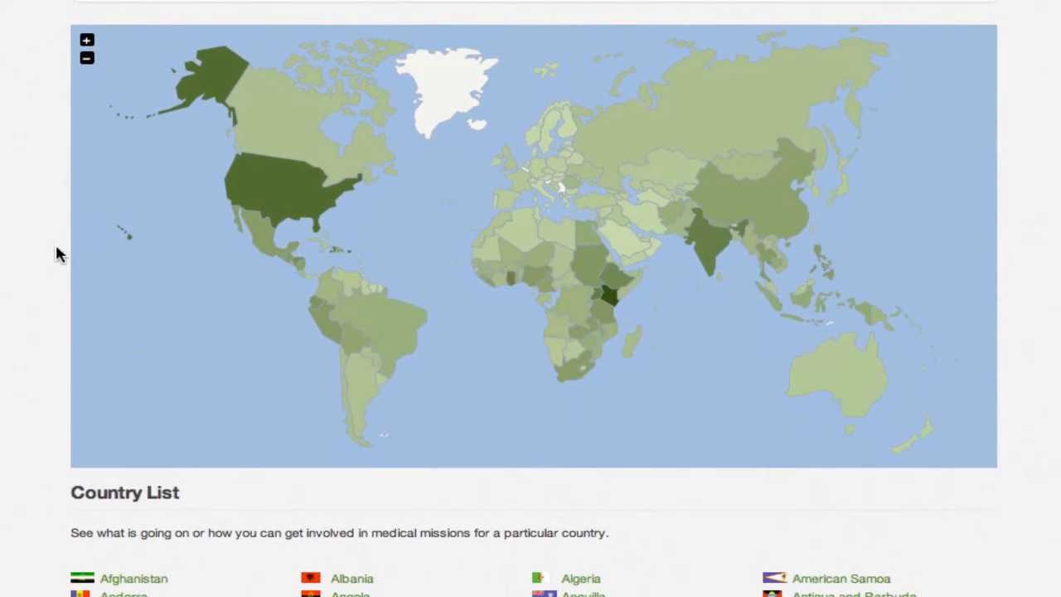
{"action": "left_click", "coordinate": [610, 273]}
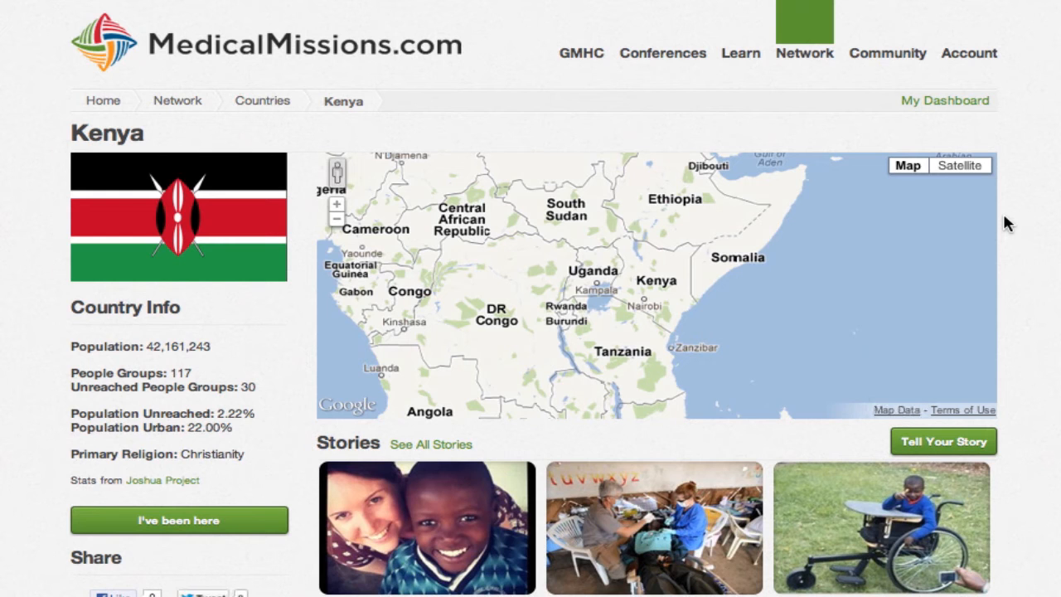
{"action": "scroll", "coordinate": [1004, 221], "scroll_direction": "down", "scroll_amount": 3}
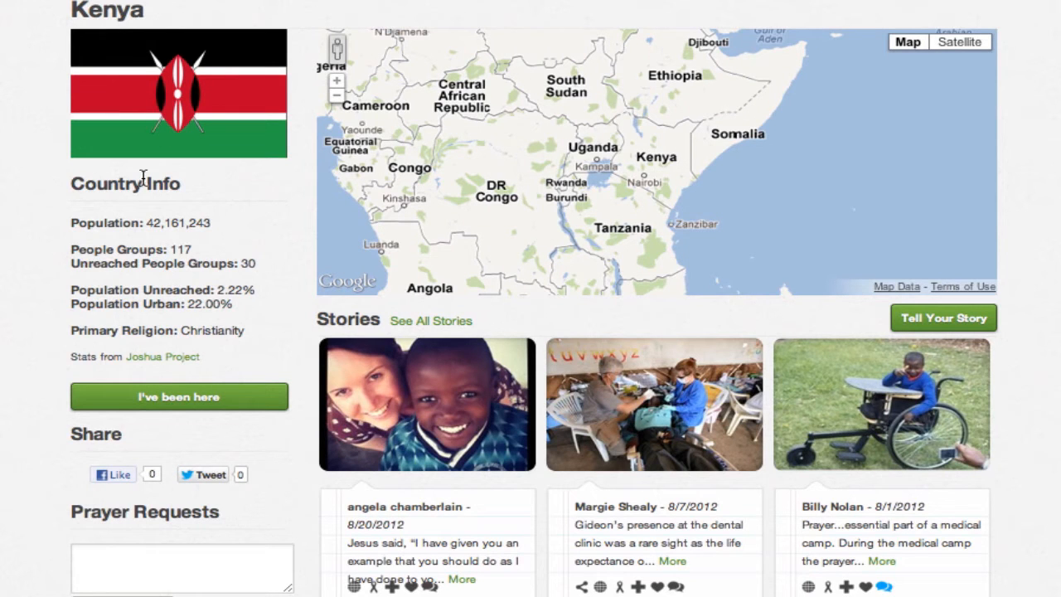
{"action": "scroll", "coordinate": [69, 390], "scroll_direction": "down", "scroll_amount": 4}
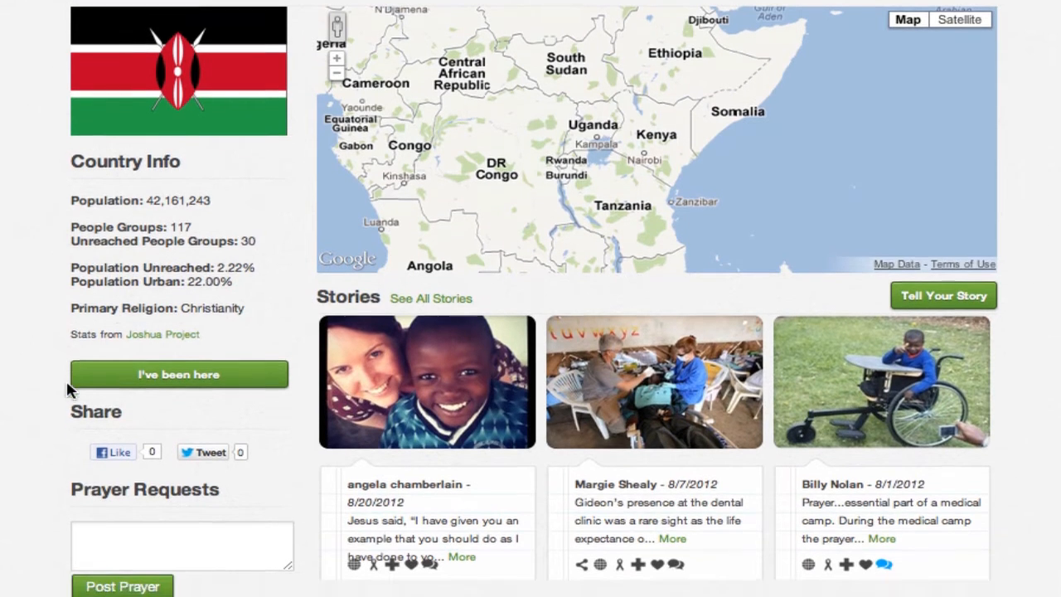
{"action": "scroll", "coordinate": [69, 390], "scroll_direction": "down", "scroll_amount": 3}
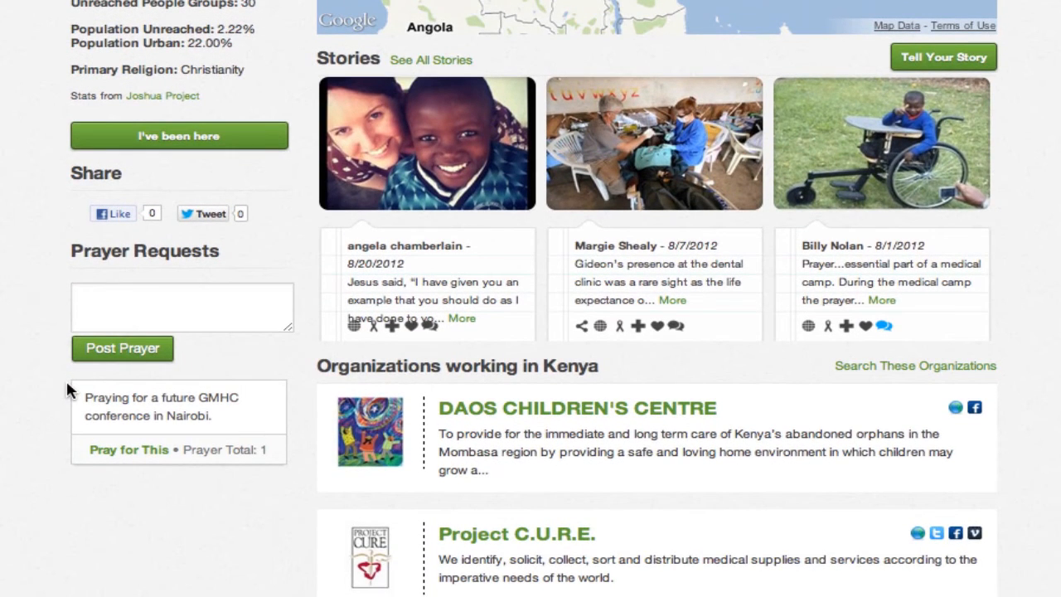
{"action": "scroll", "coordinate": [68, 390], "scroll_direction": "down", "scroll_amount": 2}
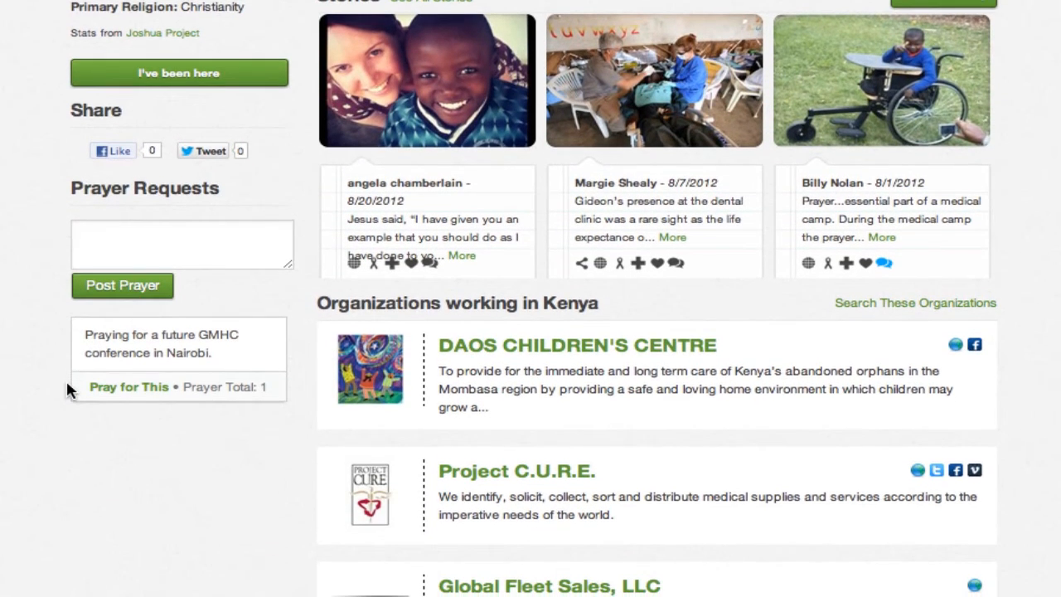
Check the comment box and country details of the 8/3/2012 GMHC Conference story, and open the full story to read it.
{"action": "scroll", "coordinate": [68, 389], "scroll_direction": "down", "scroll_amount": 6}
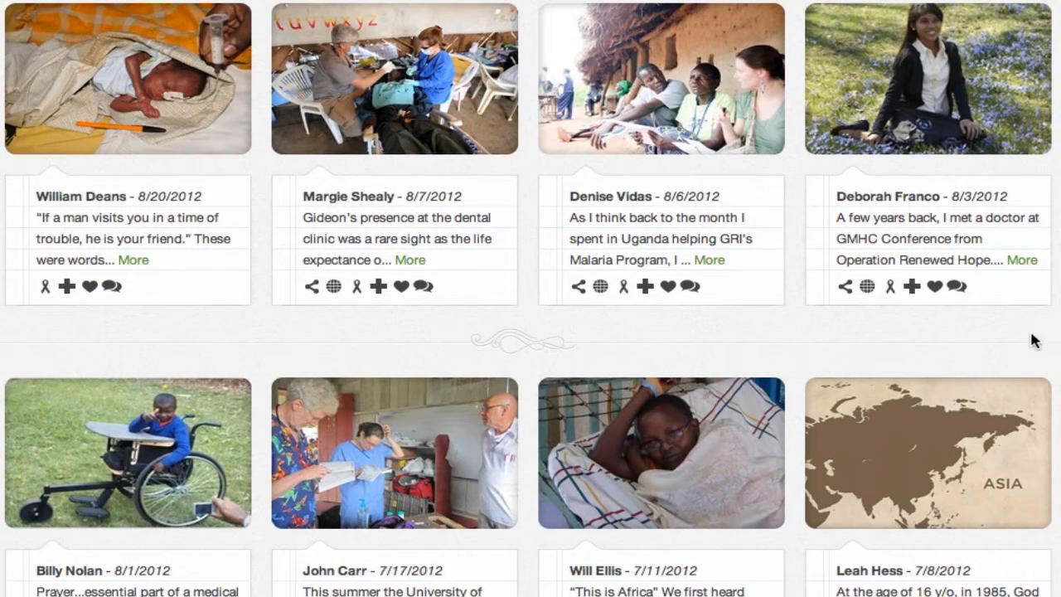
{"action": "left_click", "coordinate": [957, 288]}
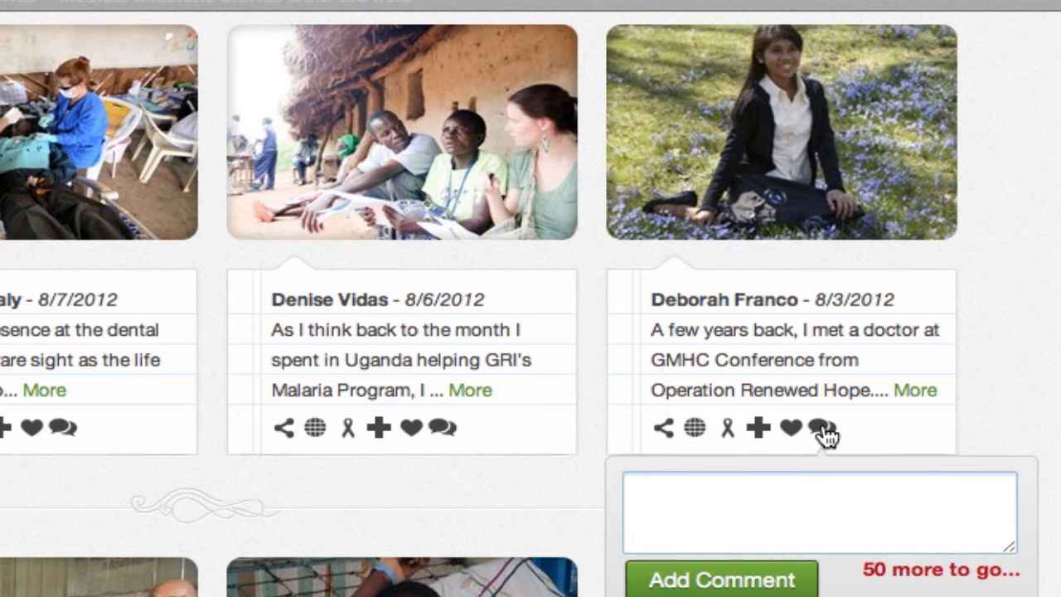
{"action": "mouse_move", "coordinate": [786, 431]}
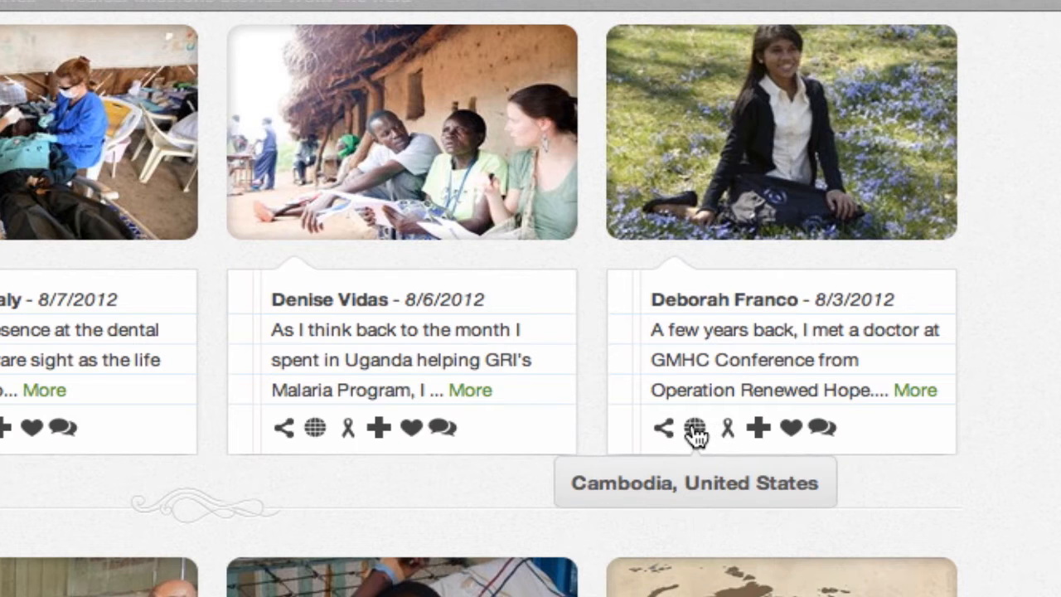
{"action": "mouse_move", "coordinate": [667, 438]}
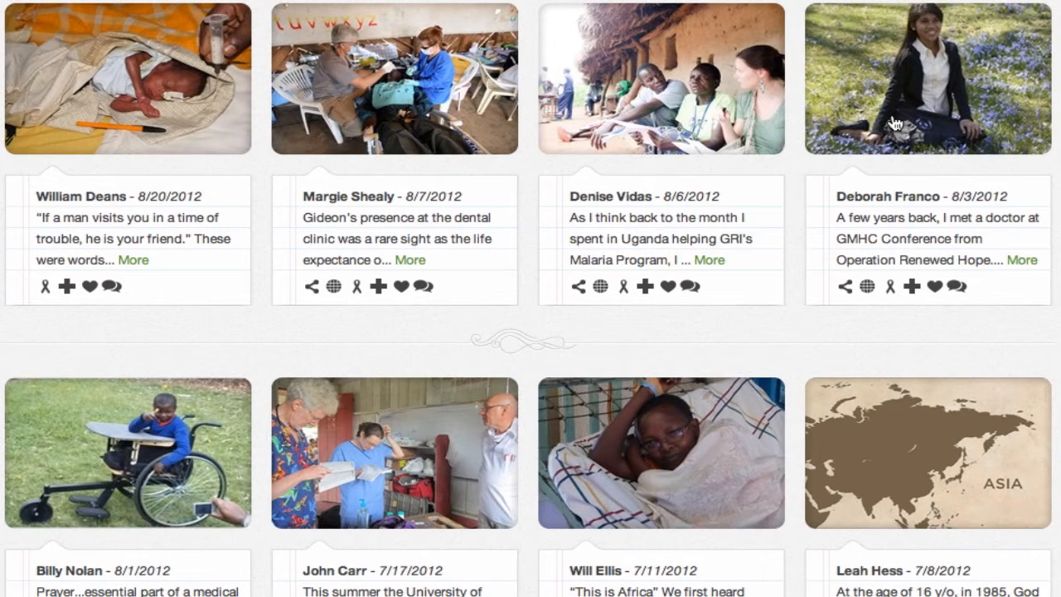
{"action": "left_click", "coordinate": [896, 124]}
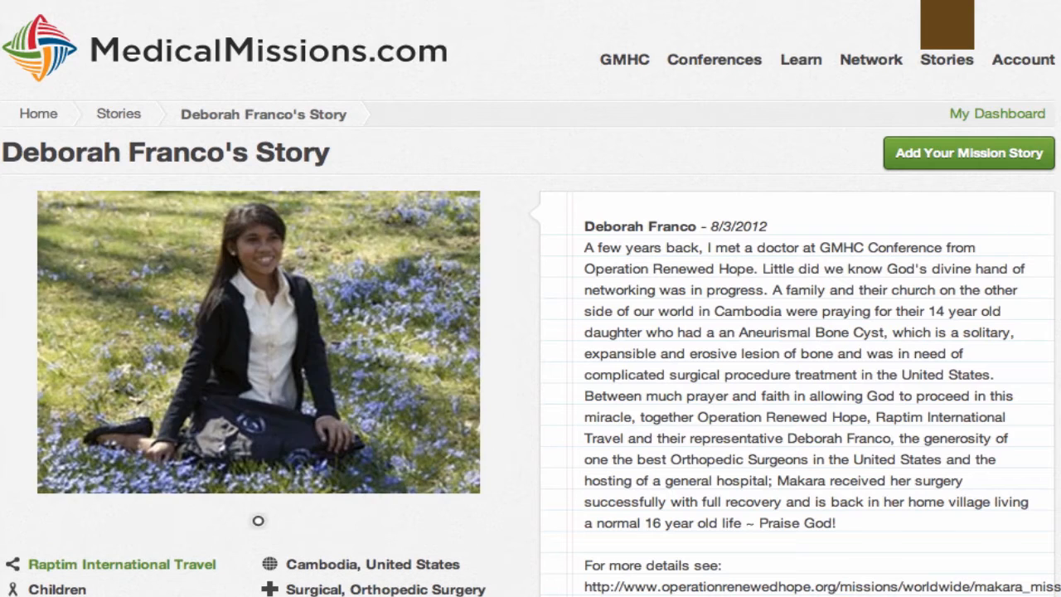
{"action": "scroll", "coordinate": [531, 298], "scroll_direction": "down", "scroll_amount": 4}
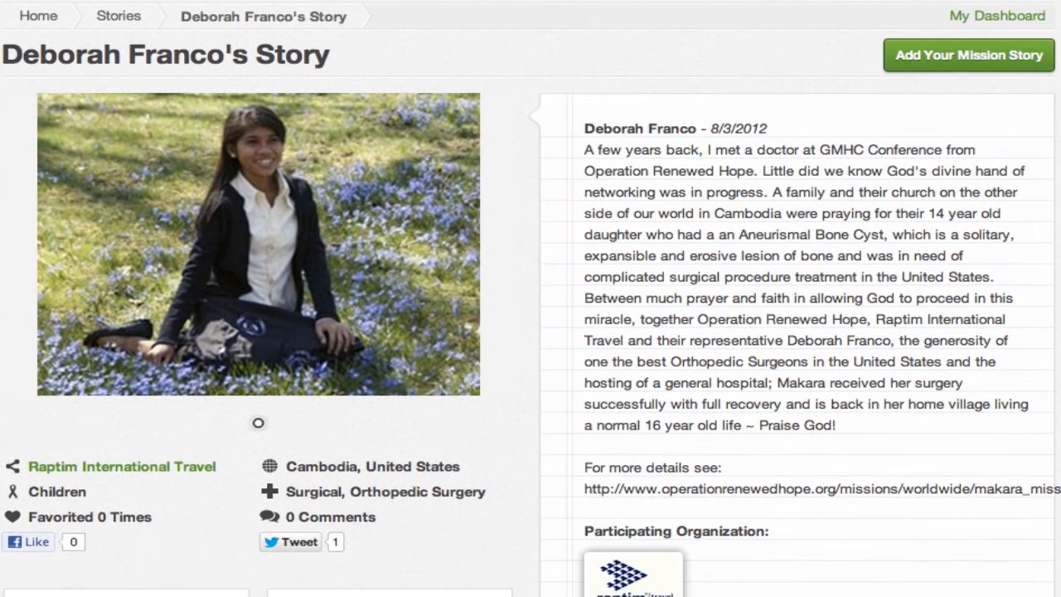